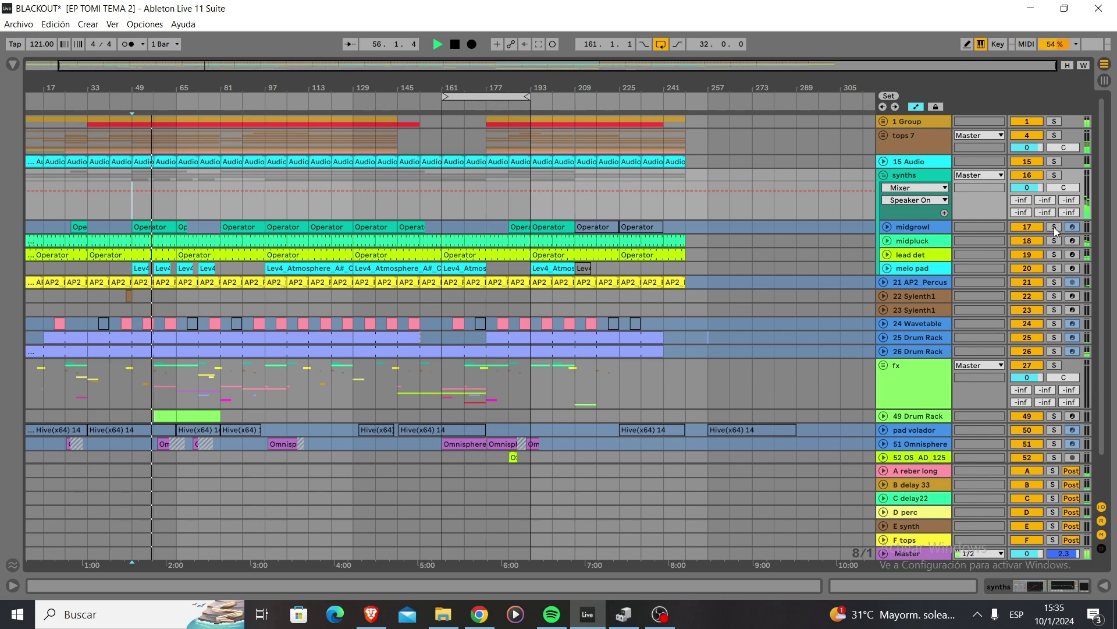
Step: Solo the midgrowl track to audition it
left_click(1055, 228)
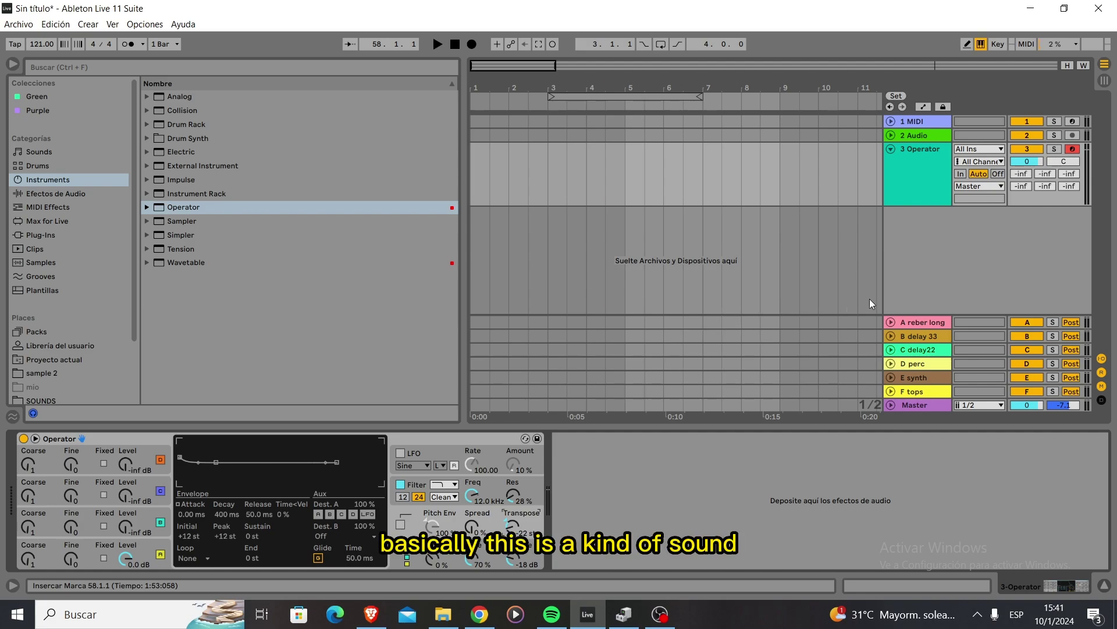
left_click(918, 173)
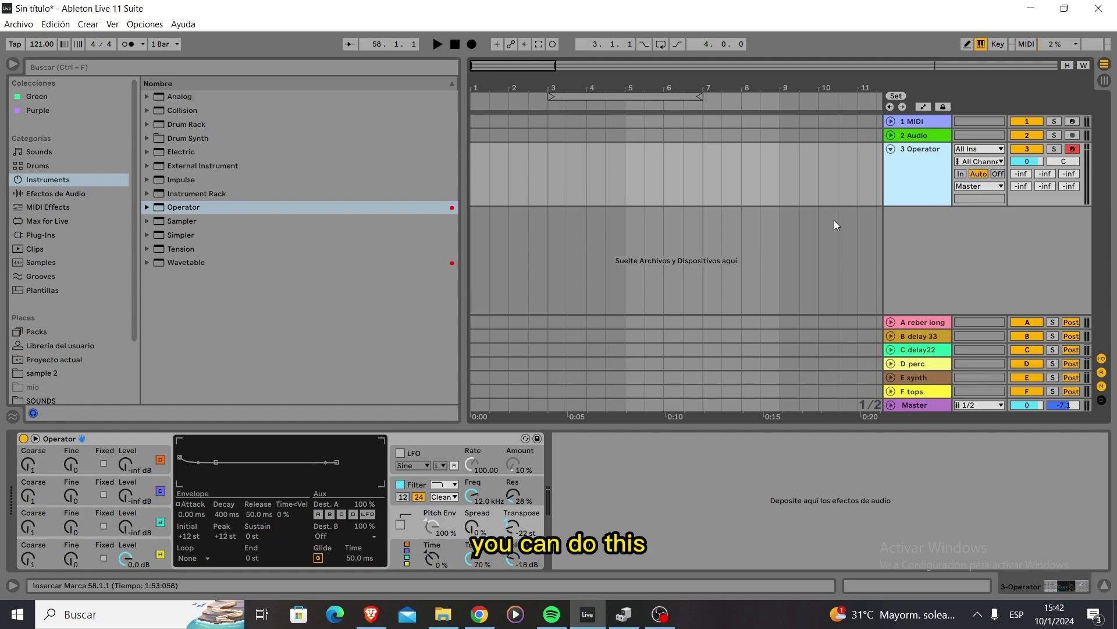
left_click(832, 270)
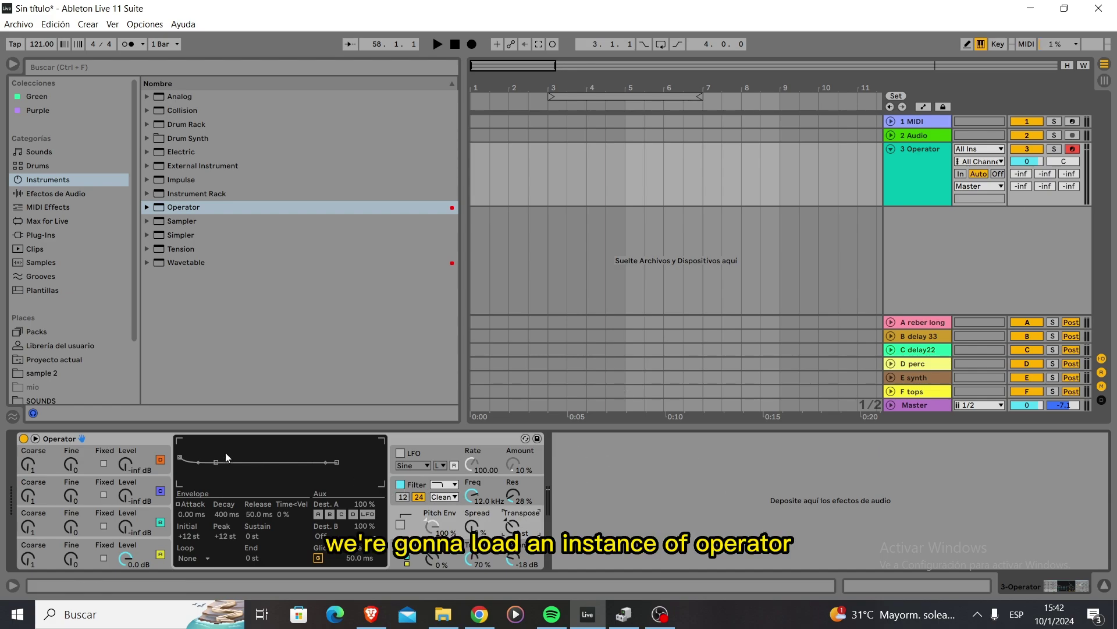
left_click(123, 454)
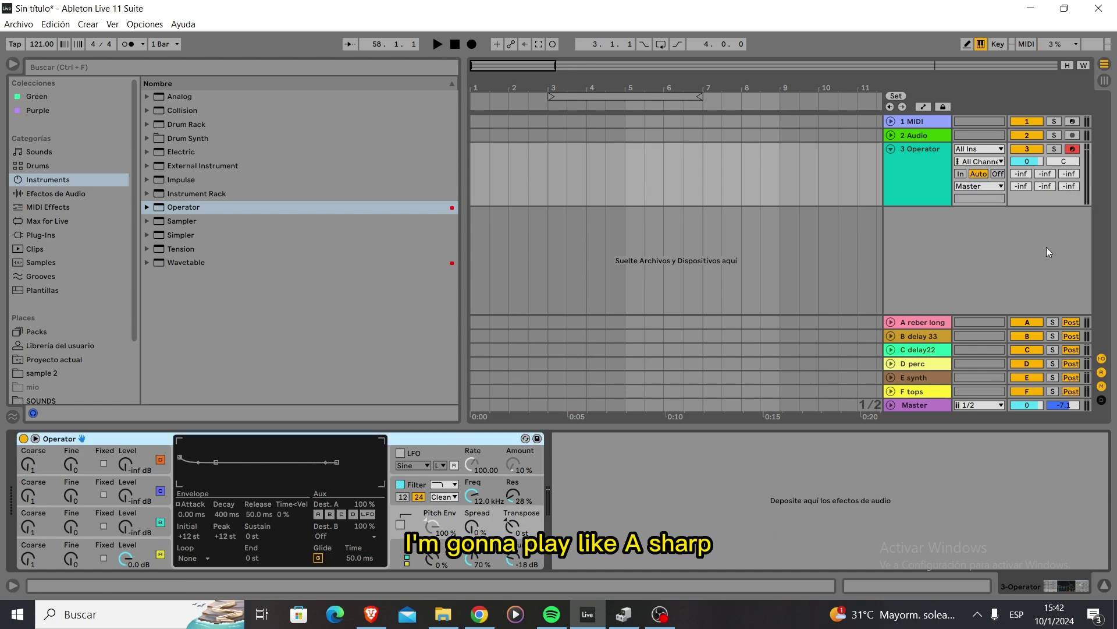
key("u")
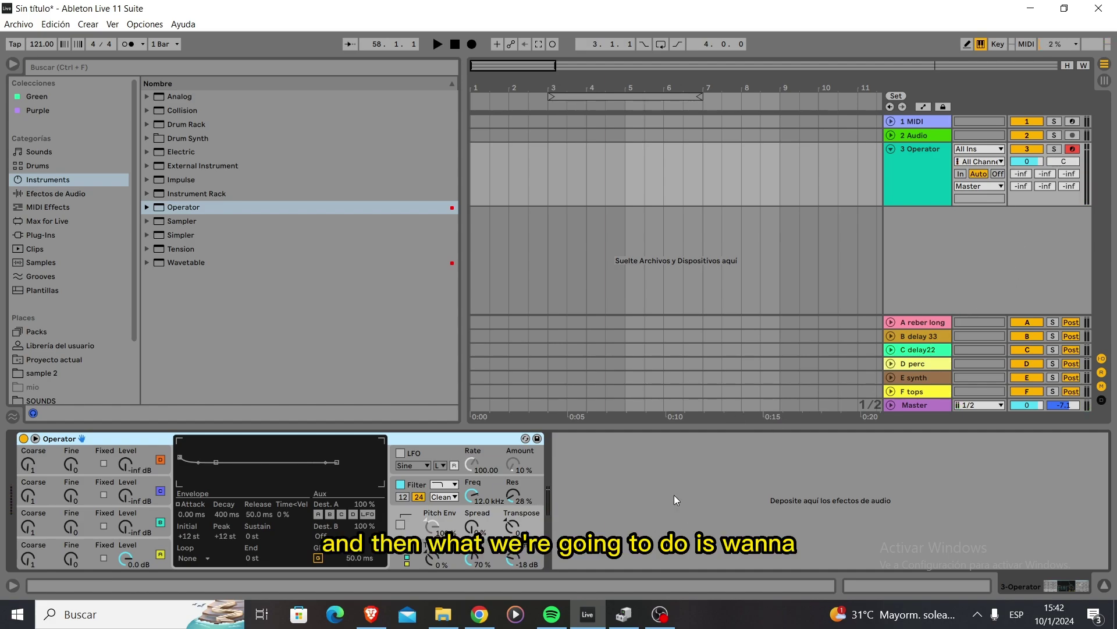
Step: Transpose Operator to -36 st, test a note, then inspect the algorithm and oscillators D and A
left_click_drag(512, 527, 512, 606)
key("u")
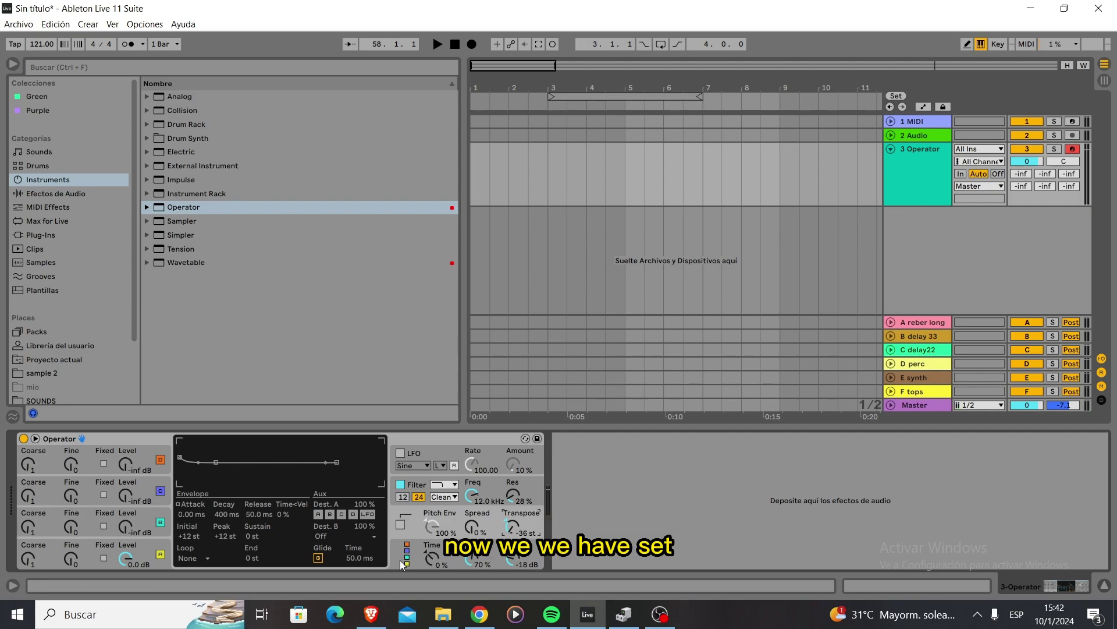
left_click(419, 547)
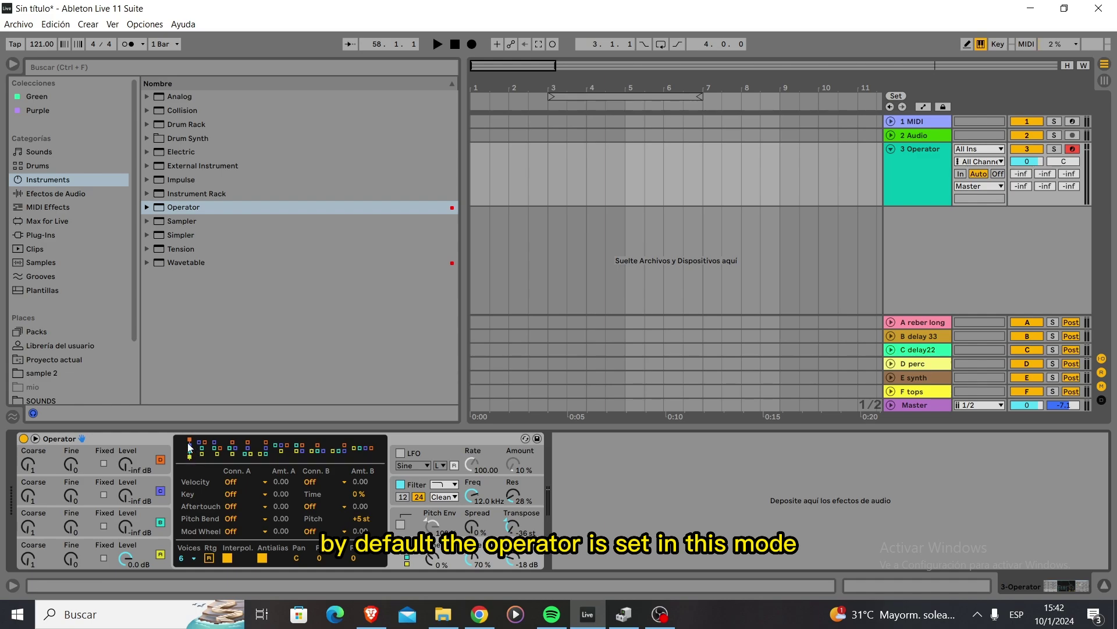
left_click(147, 551)
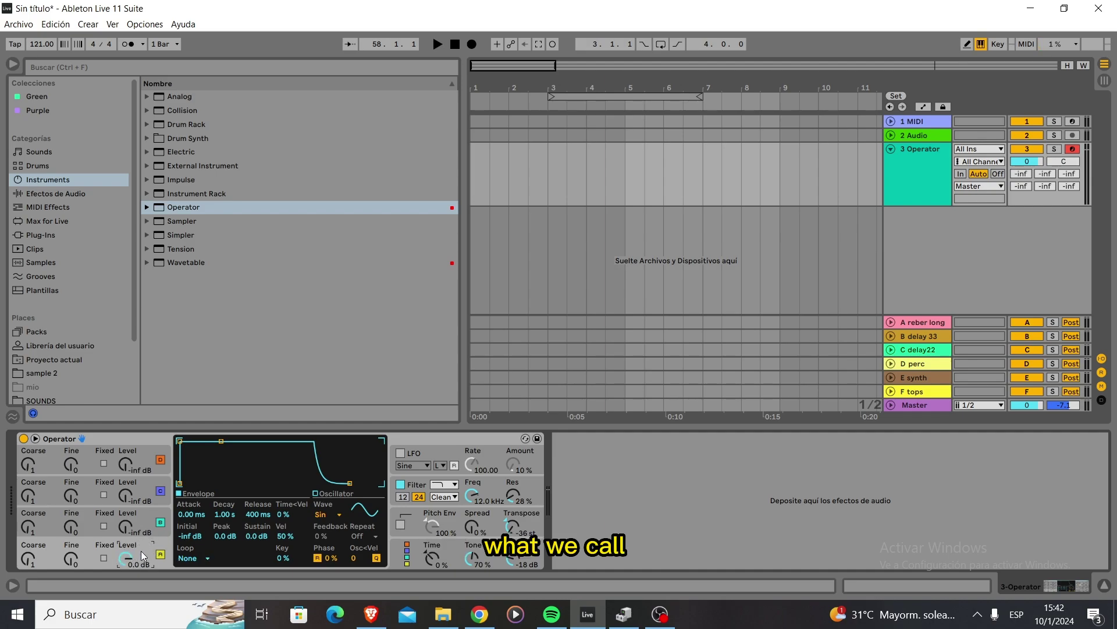
left_click(153, 473)
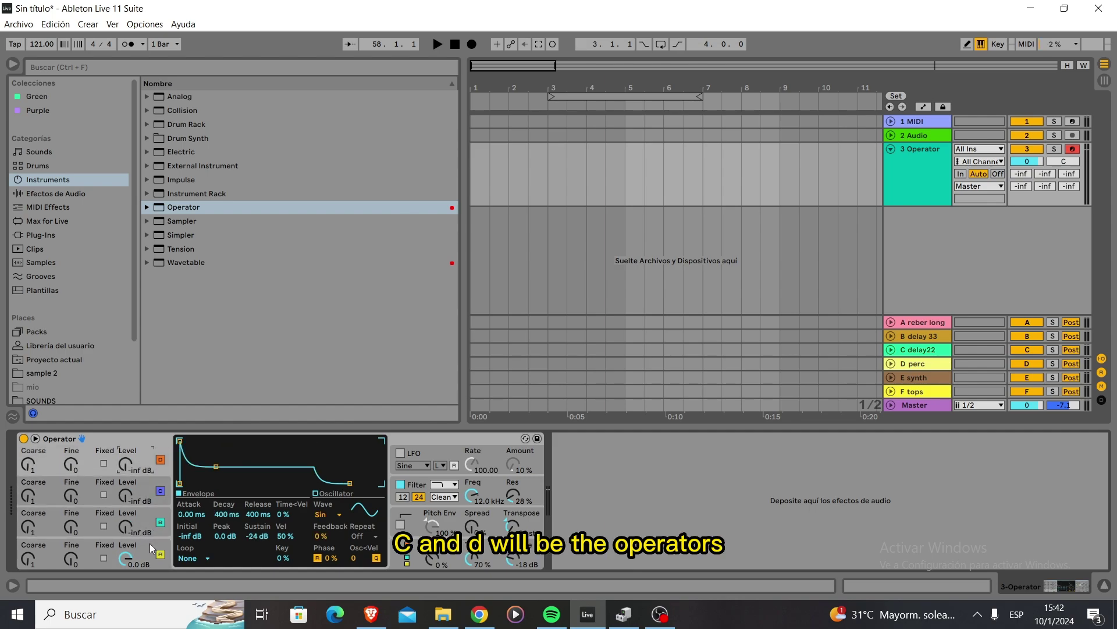
left_click(131, 541)
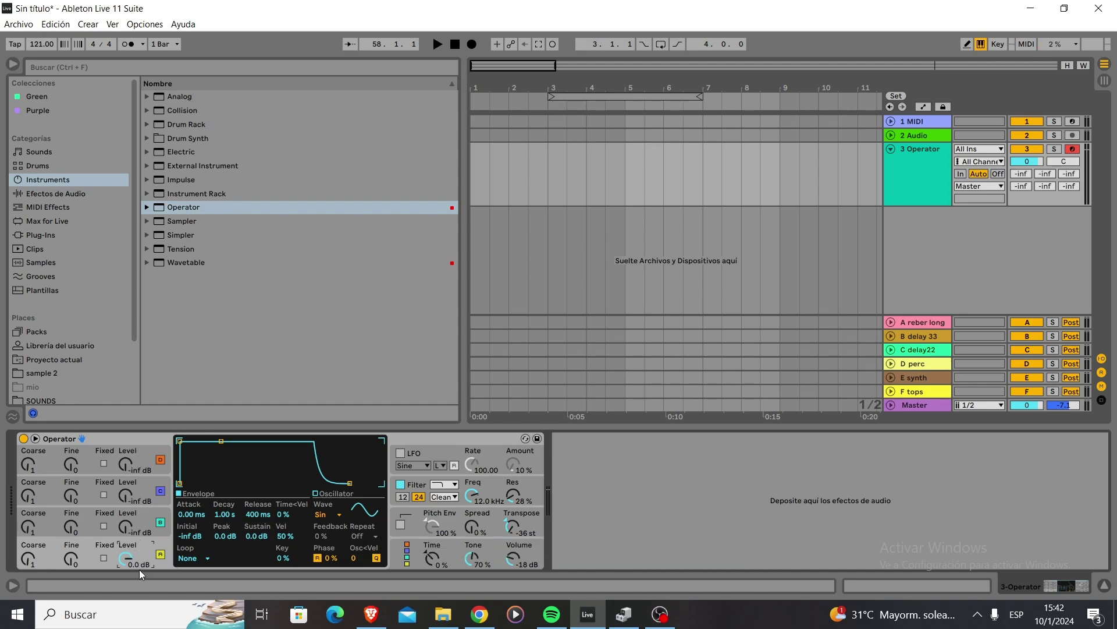
Step: Bring in oscillator B at -17 dB with Coarse 0.5 and a 20.5 s fully sustained envelope
left_click(141, 527)
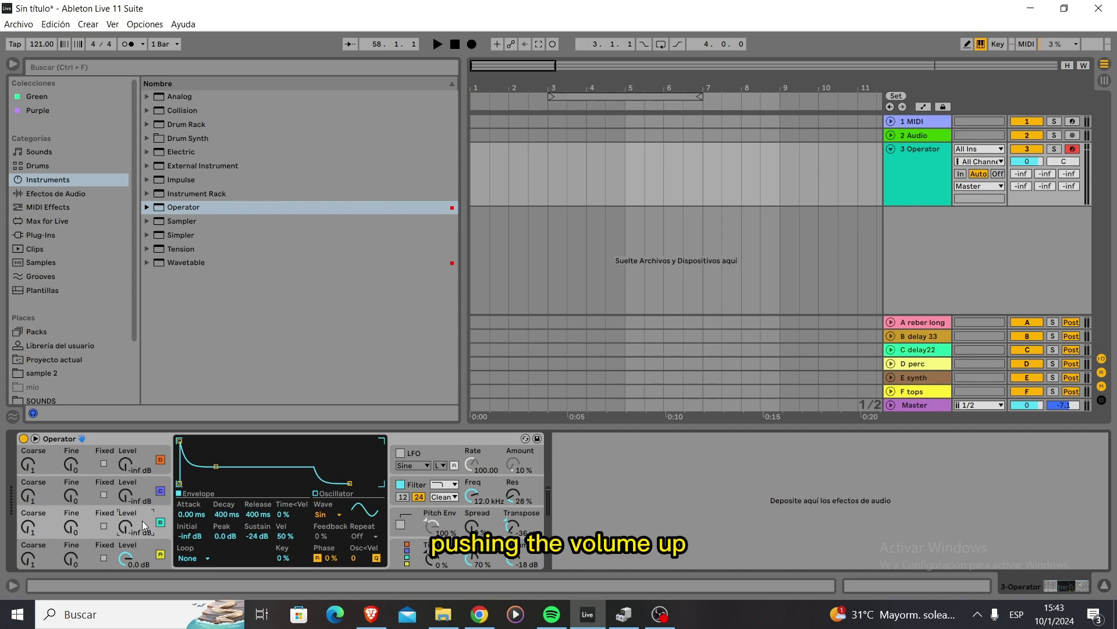
left_click_drag(125, 525, 125, 502)
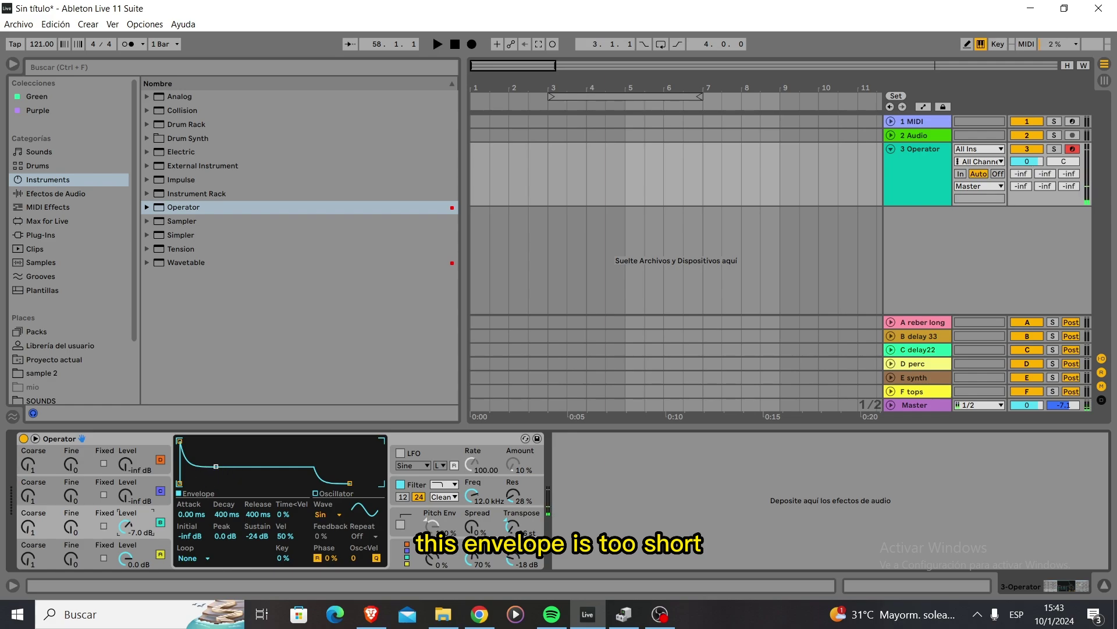
left_click_drag(216, 466, 240, 441)
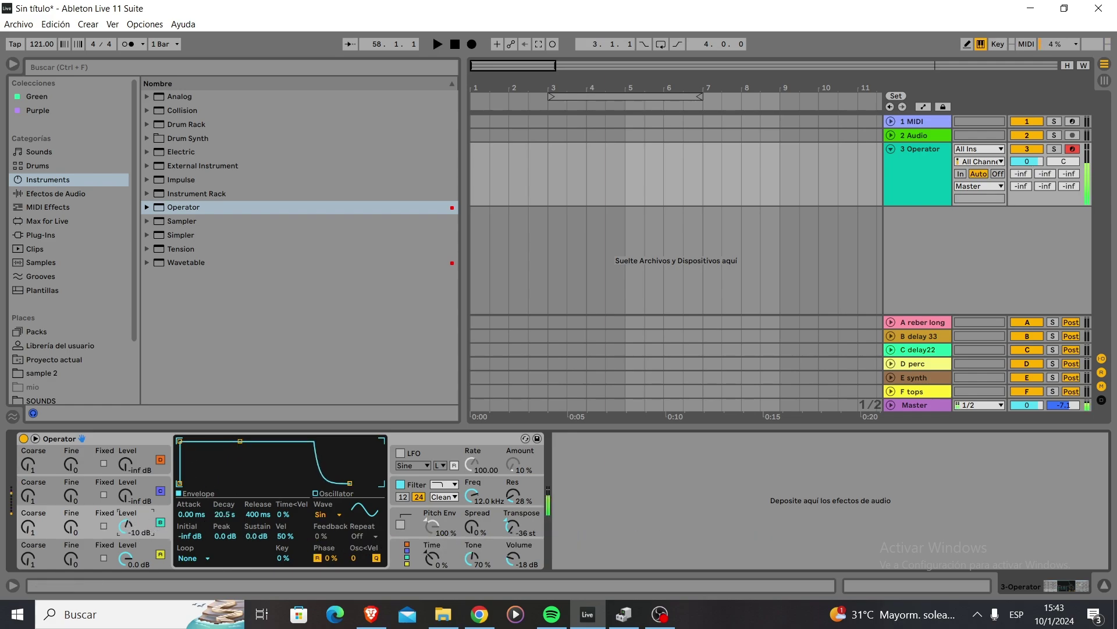
left_click_drag(131, 529, 125, 532)
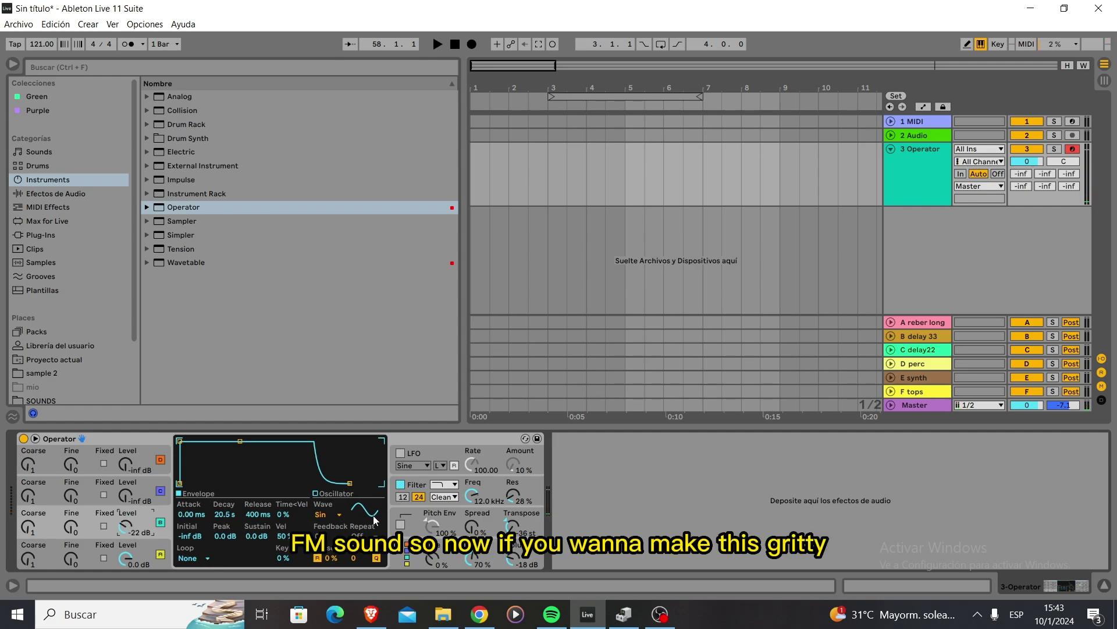
left_click_drag(27, 527, 28, 531)
mouse_move(126, 532)
left_mouse_down()
mouse_move(127, 509)
mouse_move(126, 527)
left_mouse_up()
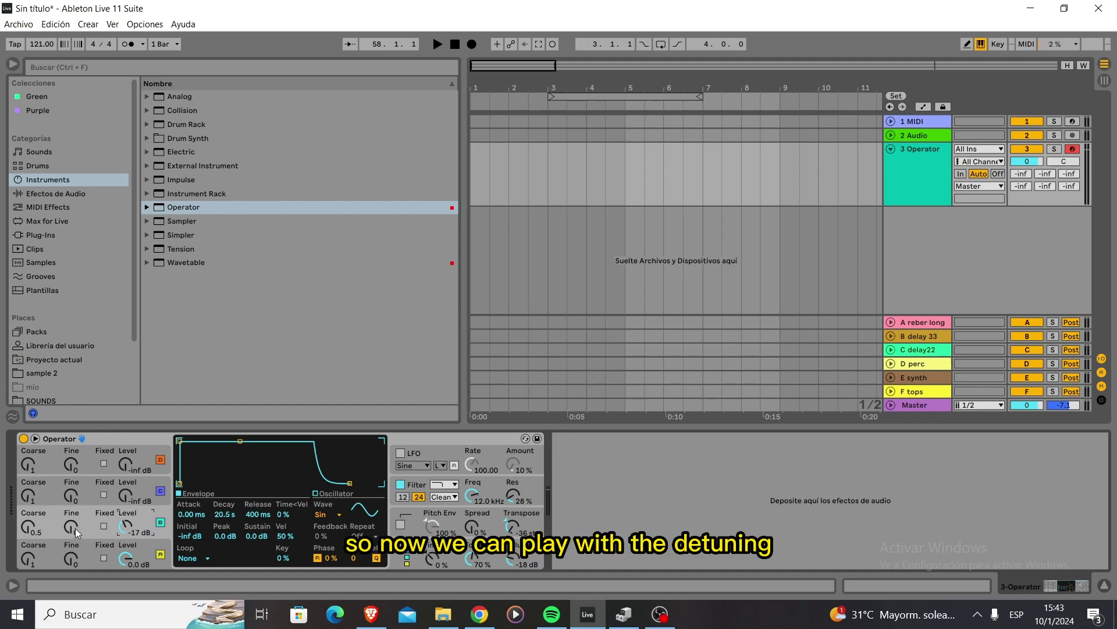
Step: Detune oscillator B to Fine 33 and play notes to hear the growl
mouse_move(75, 528)
left_mouse_down()
mouse_move(71, 516)
mouse_move(71, 530)
left_mouse_up()
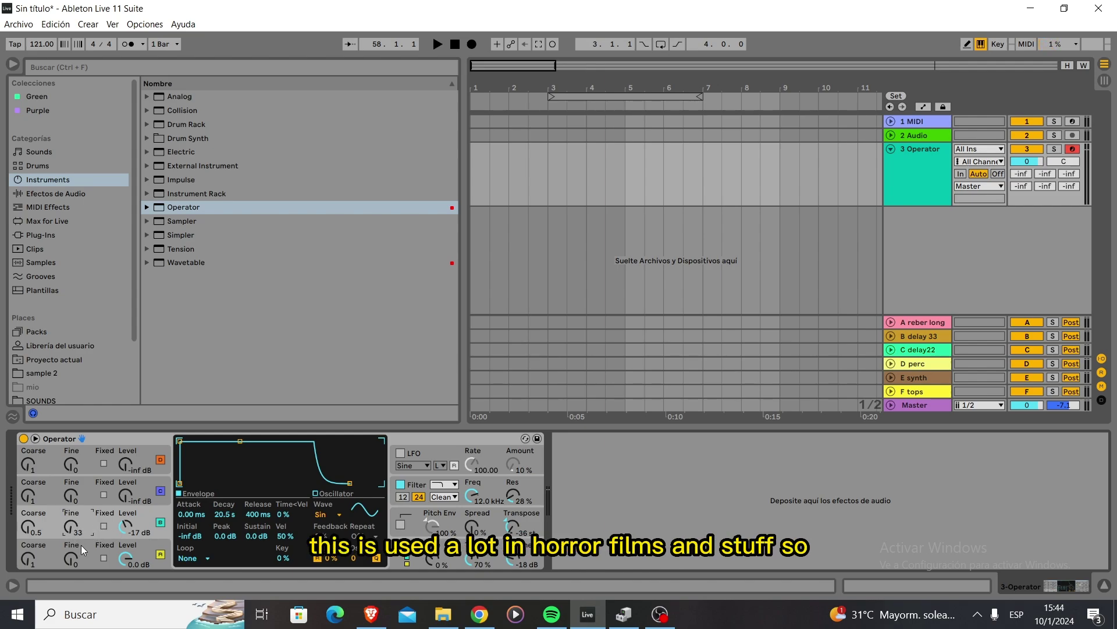
key("a")
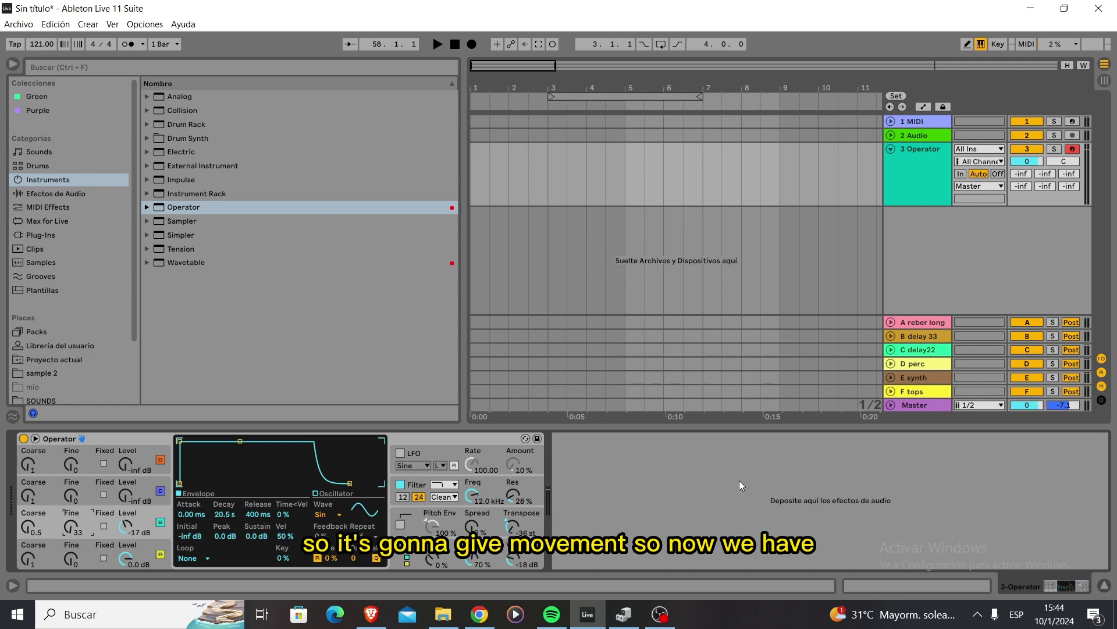
key("a")
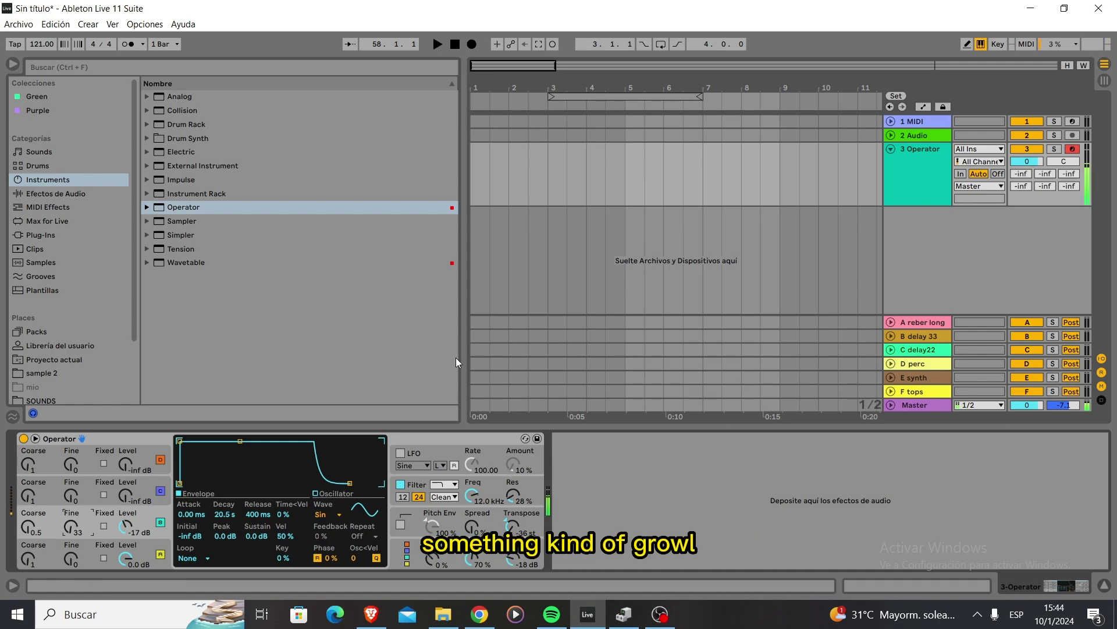
Step: Add oscillator C at -20 dB, Fine 30, with a 60 s decay and full sustain
left_click(146, 483)
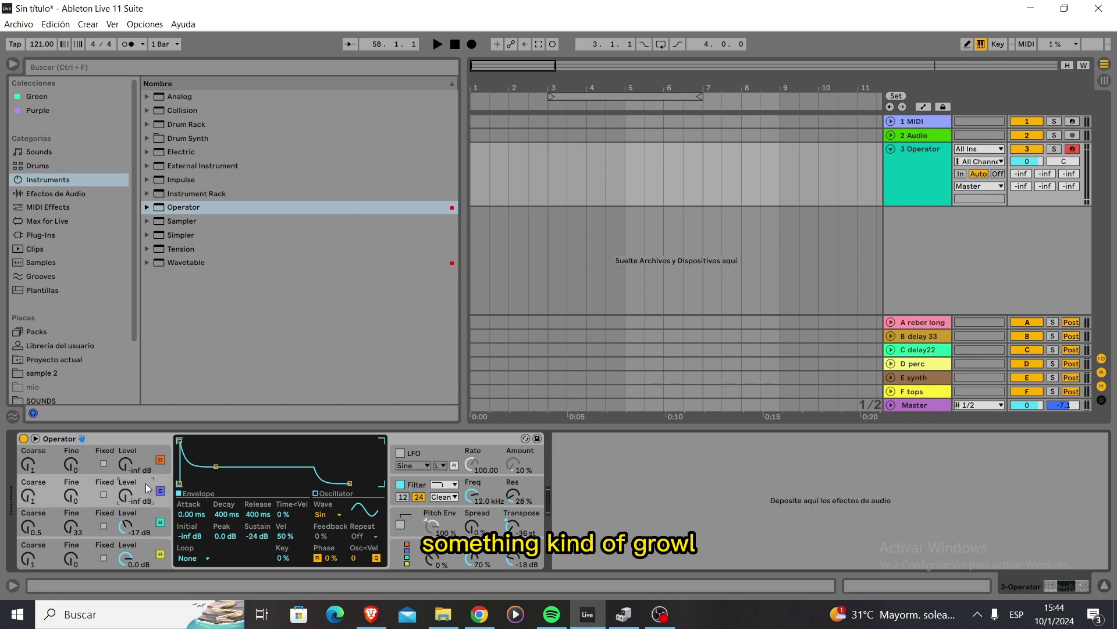
left_click_drag(216, 466, 247, 442)
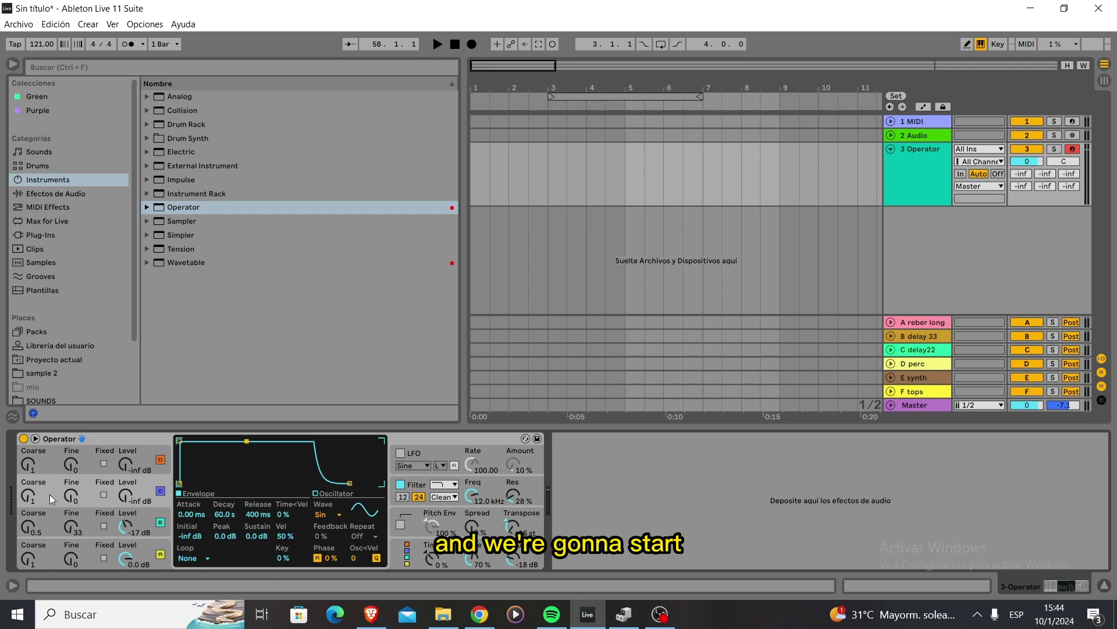
left_click_drag(125, 504, 78, 480)
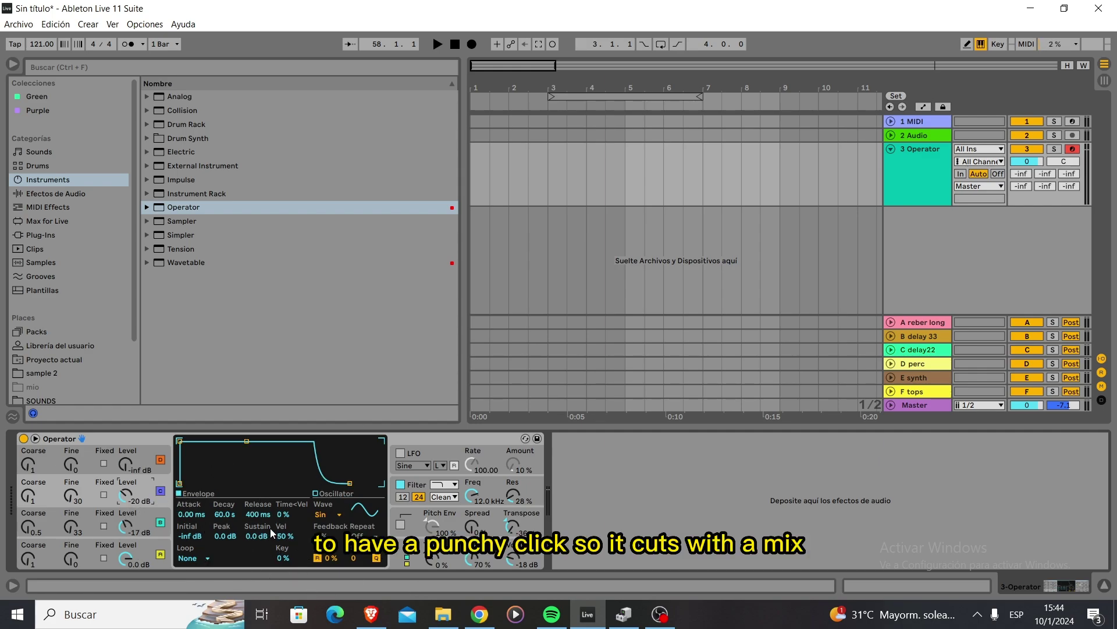
Step: Make oscillator D a Noise wave with a 25.3 ms decay, no sustain, at -36 dB
left_click(143, 460)
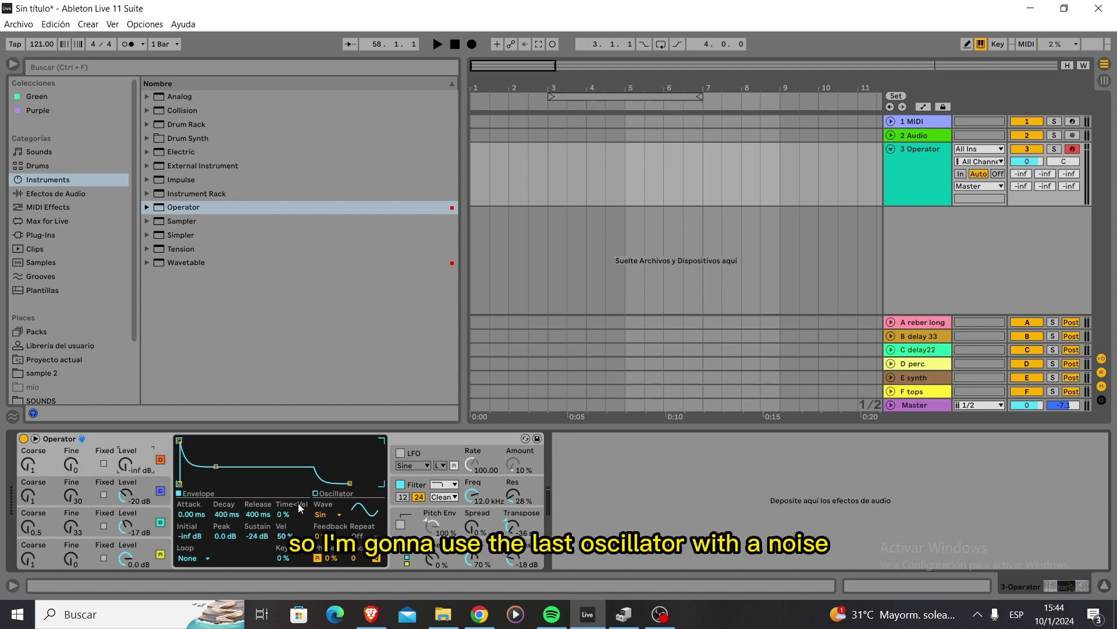
left_click(339, 516)
left_click(344, 491)
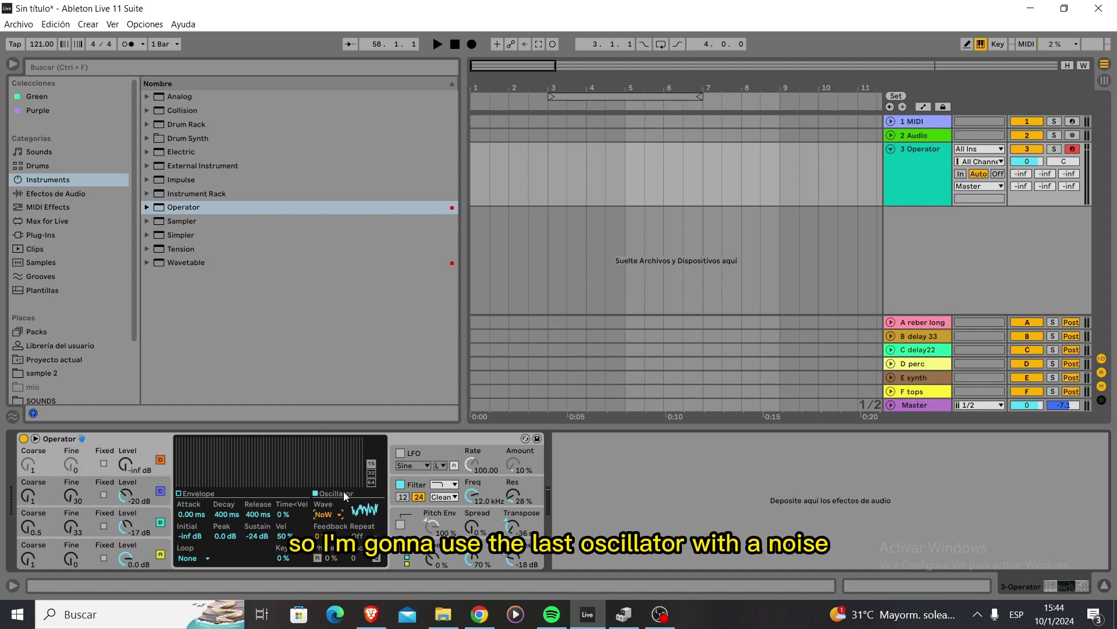
left_click(198, 492)
left_click_drag(217, 469, 193, 483)
left_click_drag(125, 464, 125, 457)
left_click_drag(193, 483, 199, 483)
left_click_drag(125, 464, 125, 473)
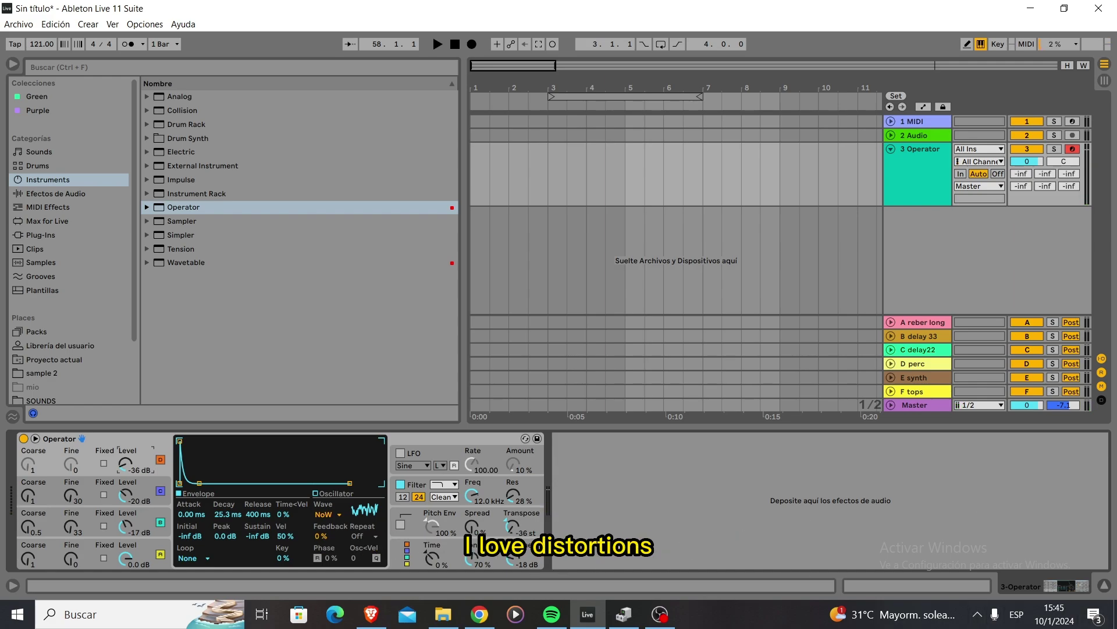
Step: Switch the filter to MS2, raise Filter Drive to 10.7 dB, and set Operator's volume to about -23 dB
left_click(453, 497)
left_click(440, 530)
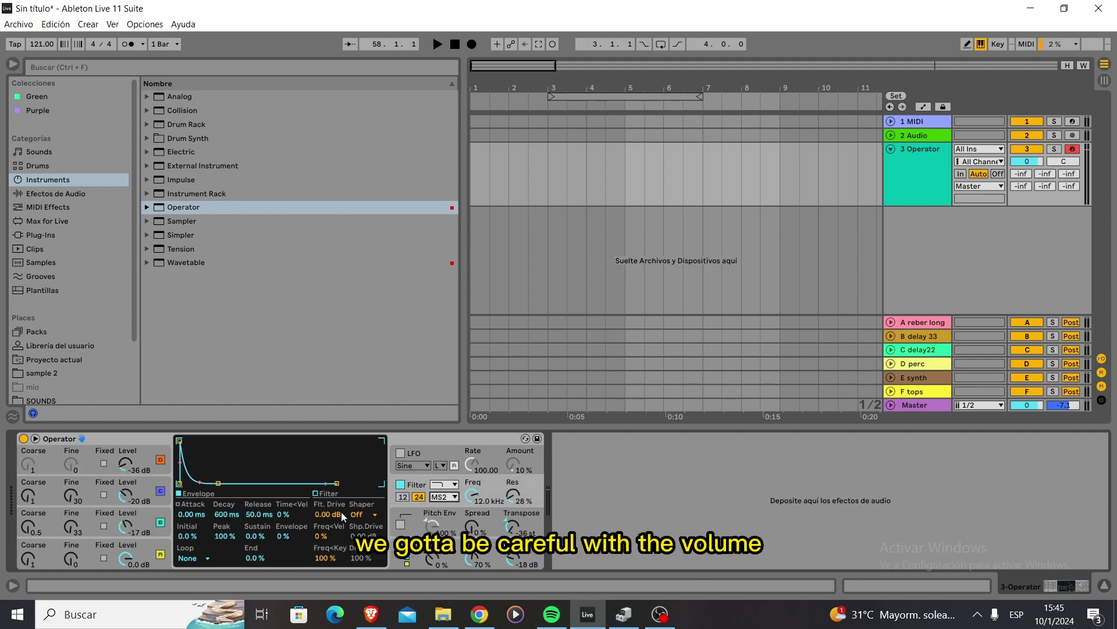
left_click_drag(516, 559, 517, 585)
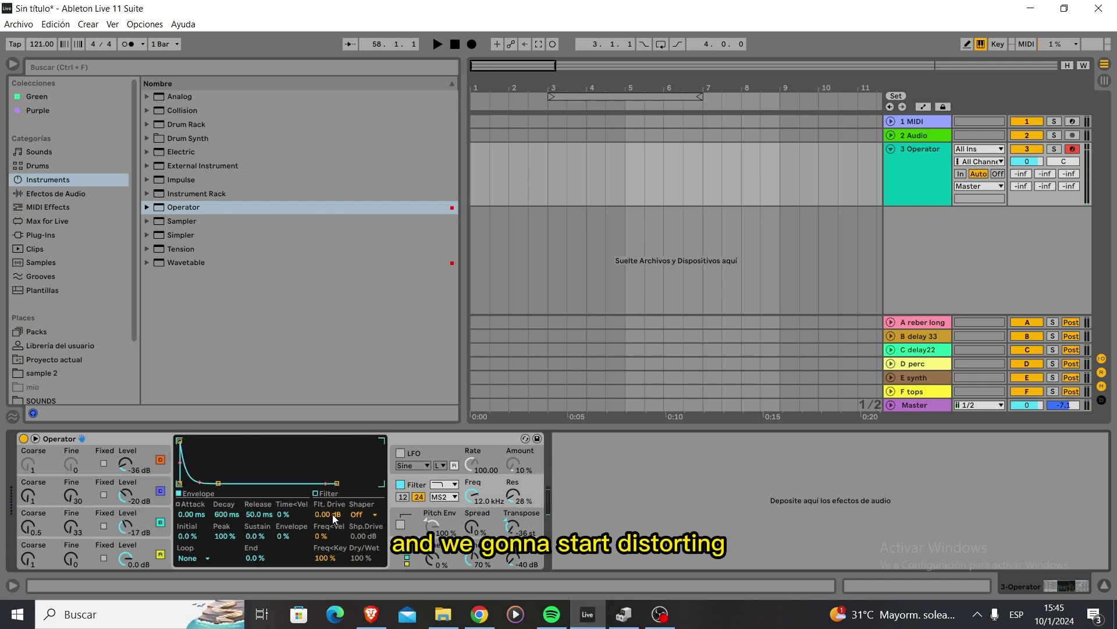
left_click_drag(333, 515, 515, 556)
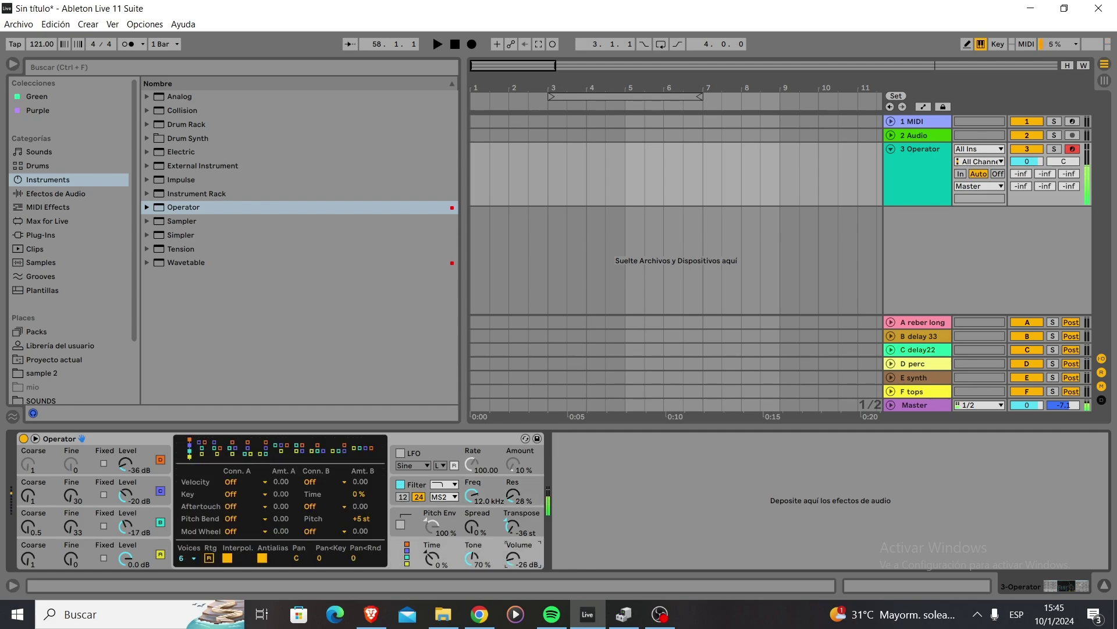
left_click(427, 481)
left_click(336, 515)
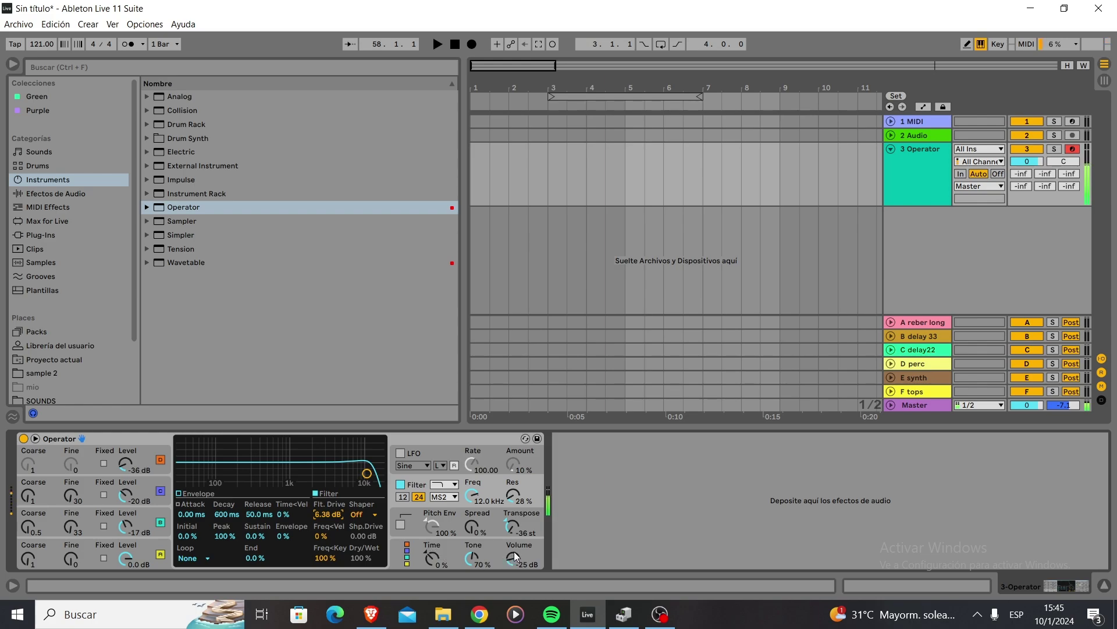
left_click_drag(516, 563, 516, 559)
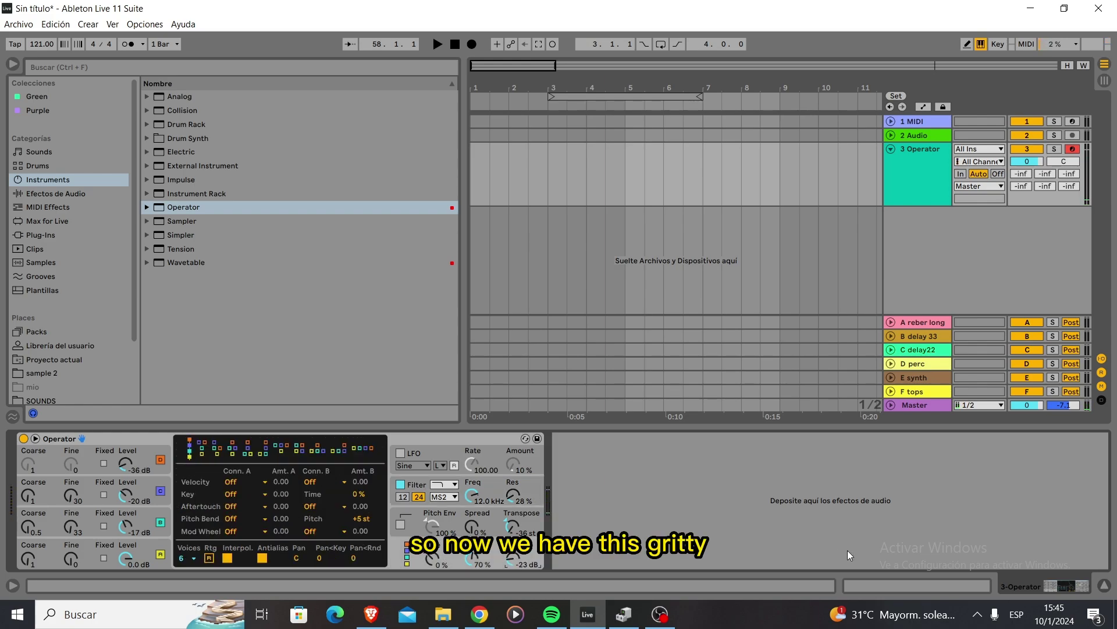
Step: Turn off Operator's oscillator phase retrigger
left_click(640, 515)
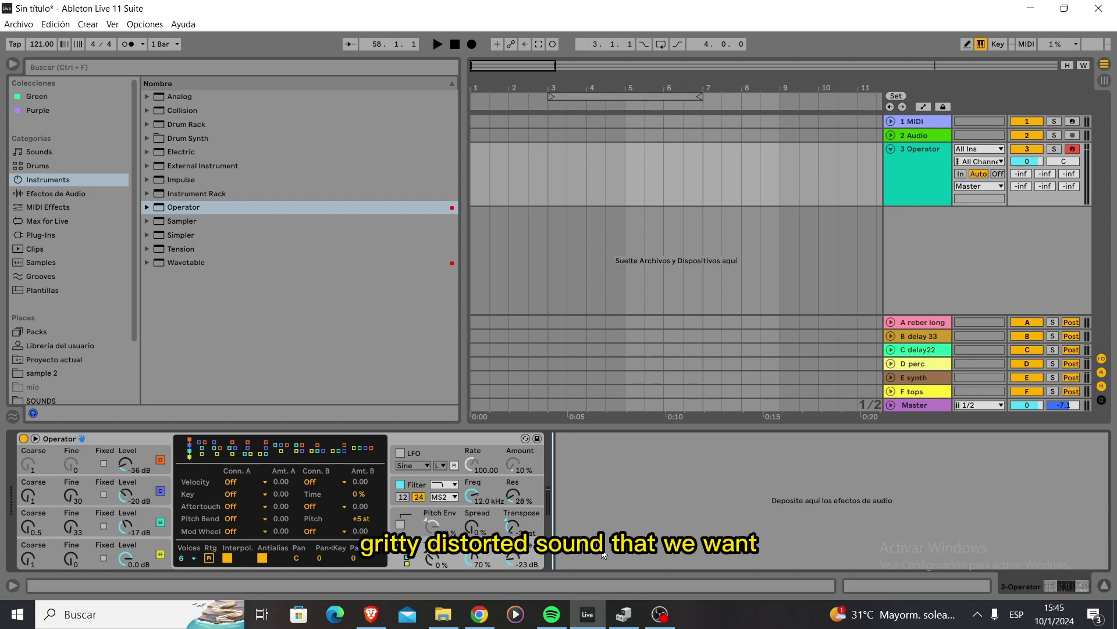
left_click(473, 529)
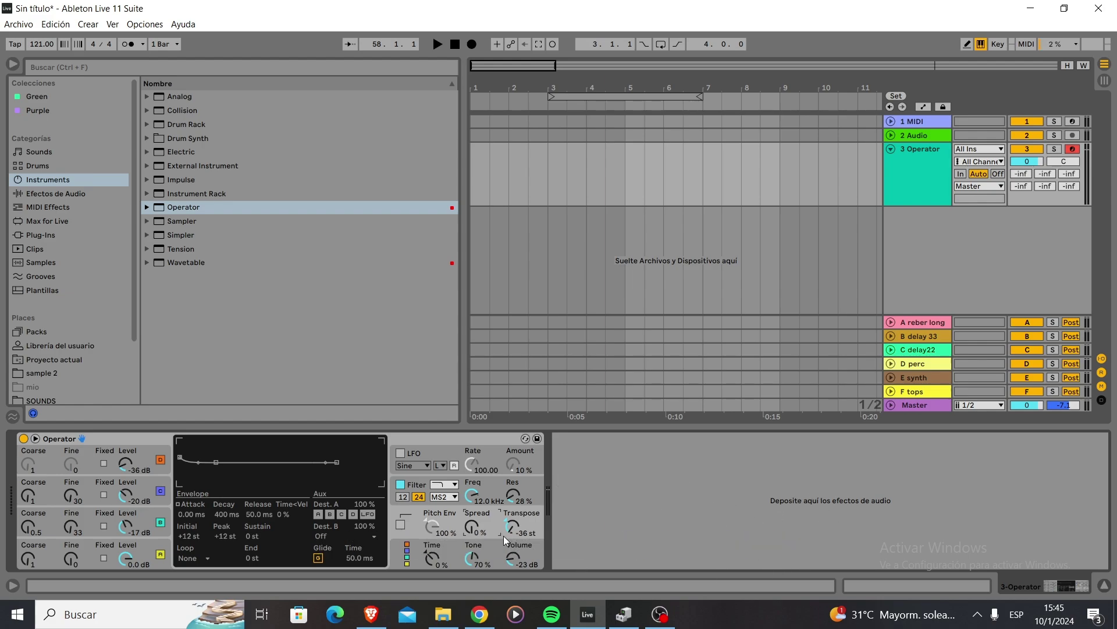
left_click(147, 548)
left_click(316, 559)
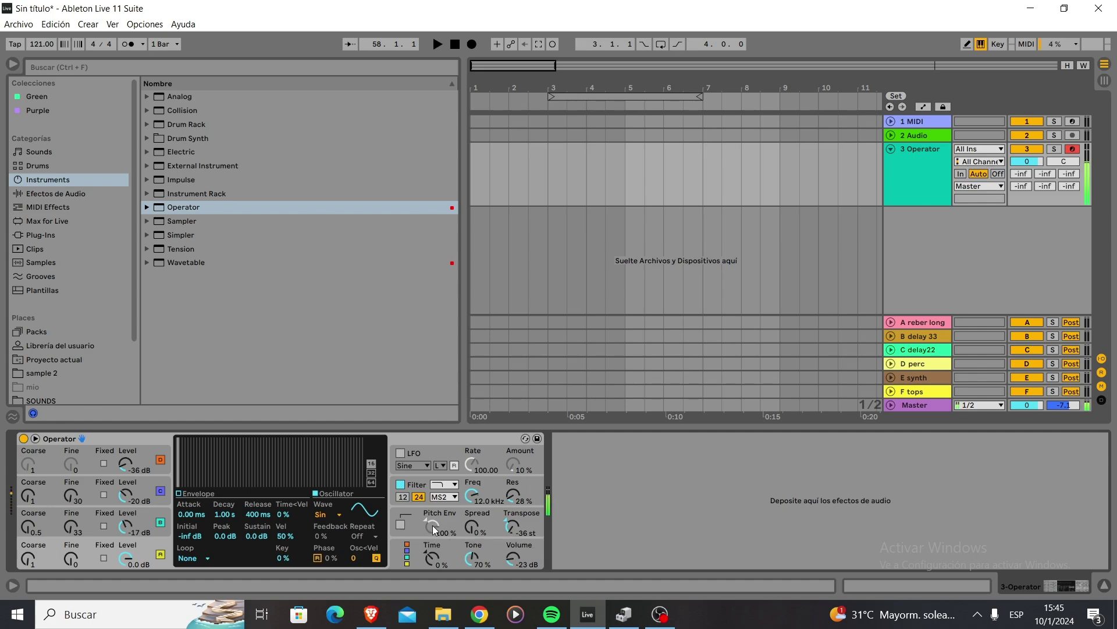
Step: Widen the stereo spread to about 30% and give oscillator A a 0.99 ms attack
left_click_drag(472, 531, 471, 516)
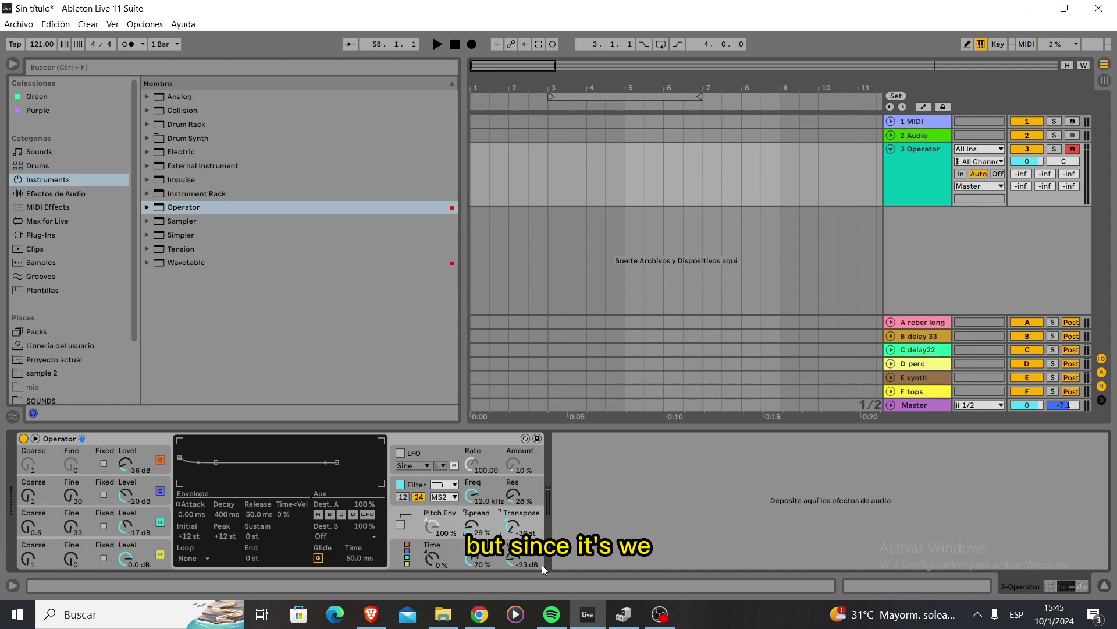
key("a")
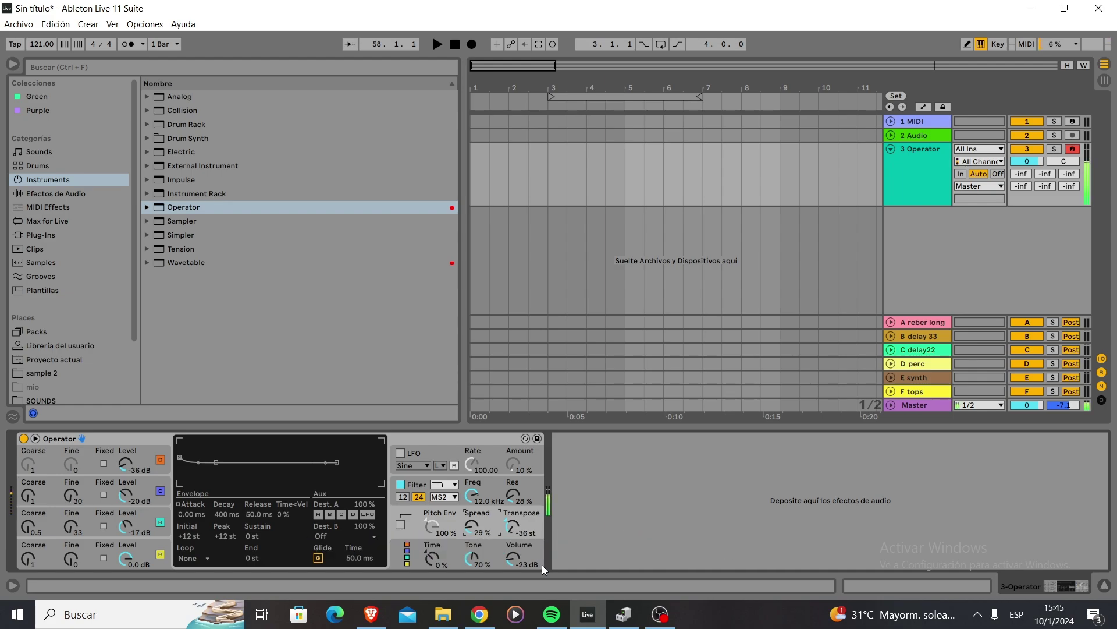
left_click(474, 557)
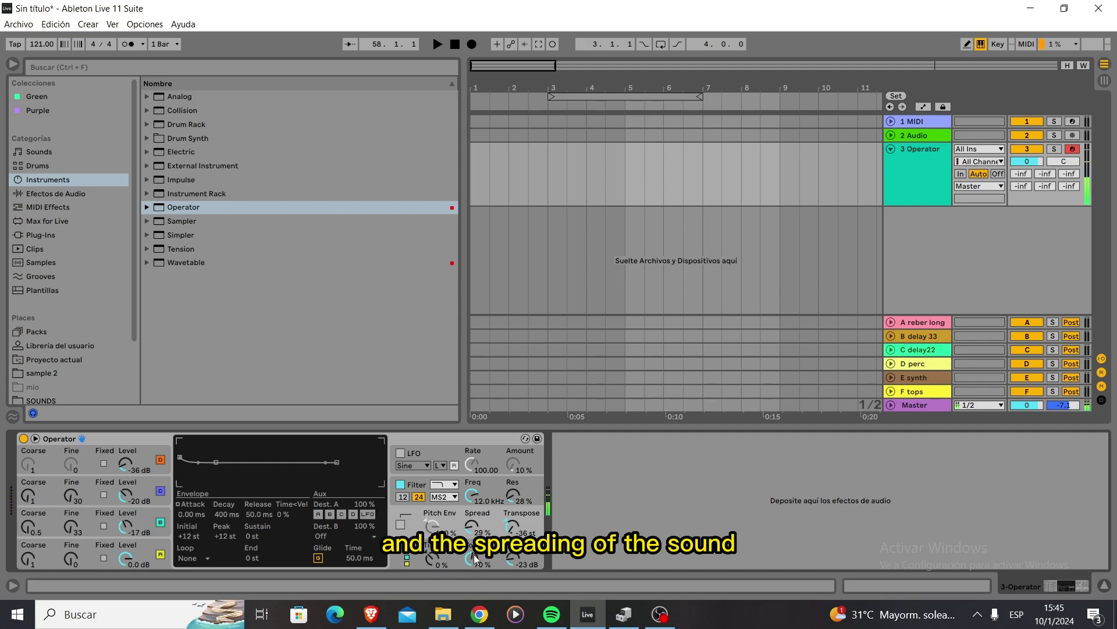
left_click_drag(471, 526, 471, 534)
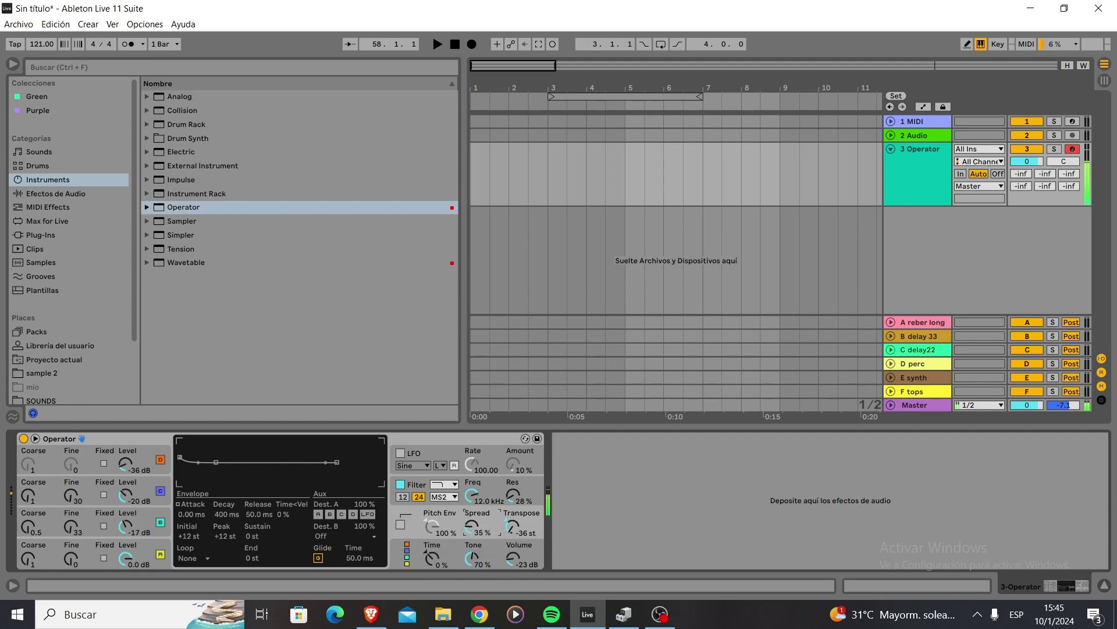
left_click(146, 550)
left_click_drag(192, 514, 192, 502)
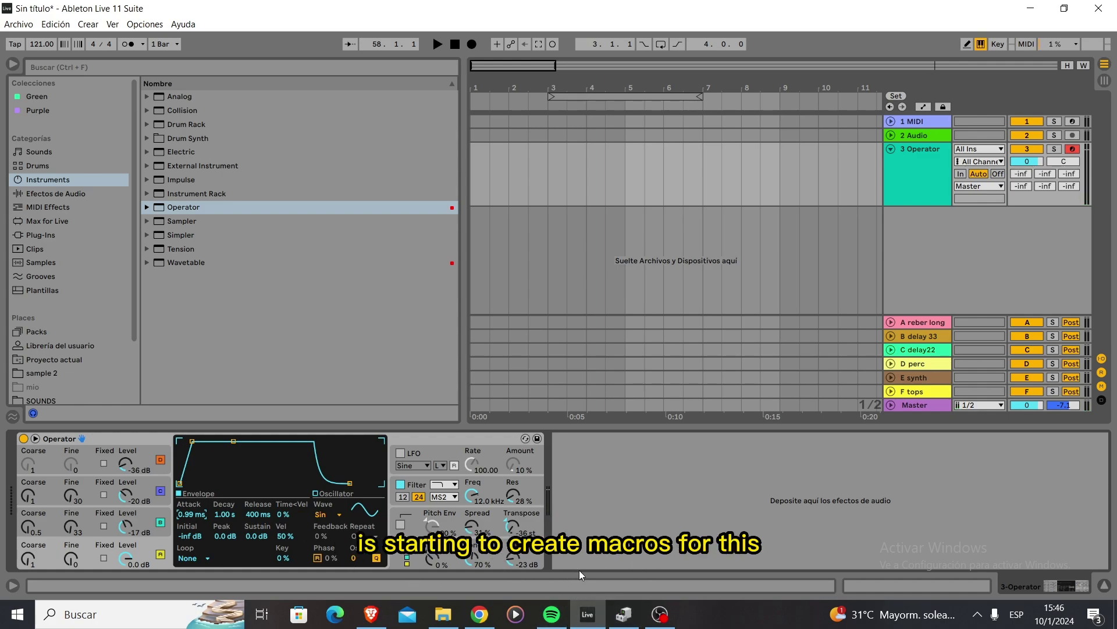
Step: Group Operator into an Instrument Rack and reveal the rack's macro controls
right_click(434, 439)
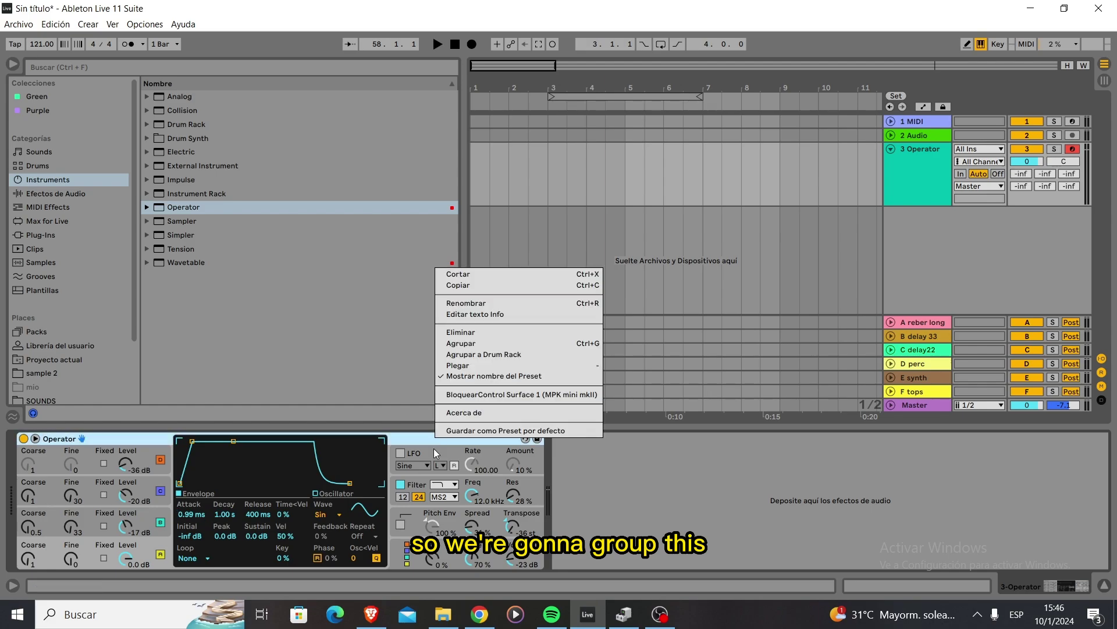
left_click(496, 345)
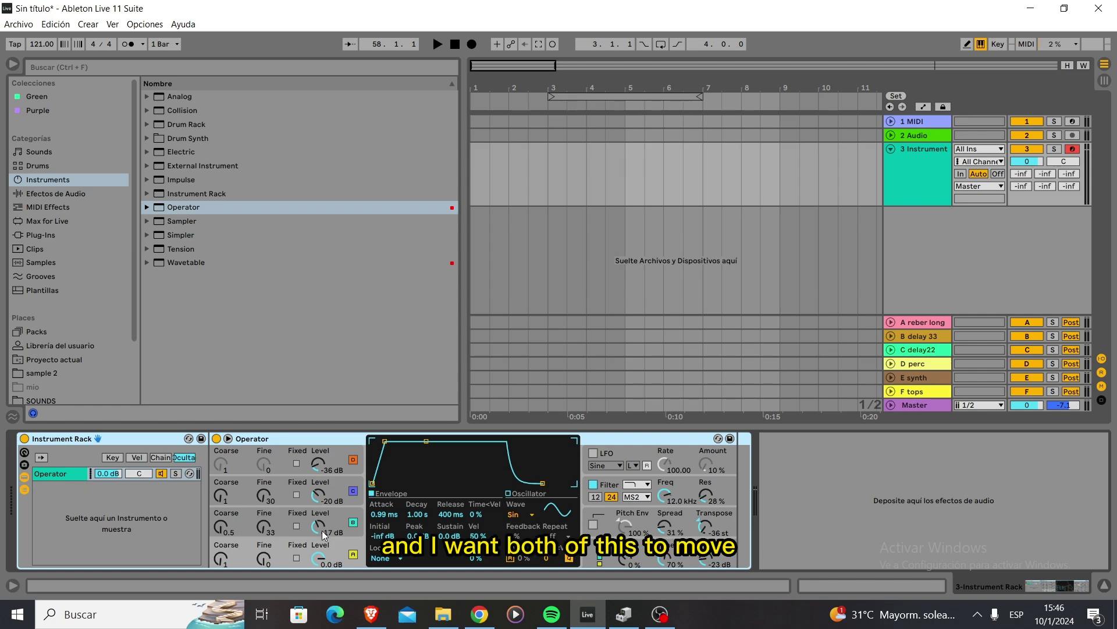
left_click(318, 495)
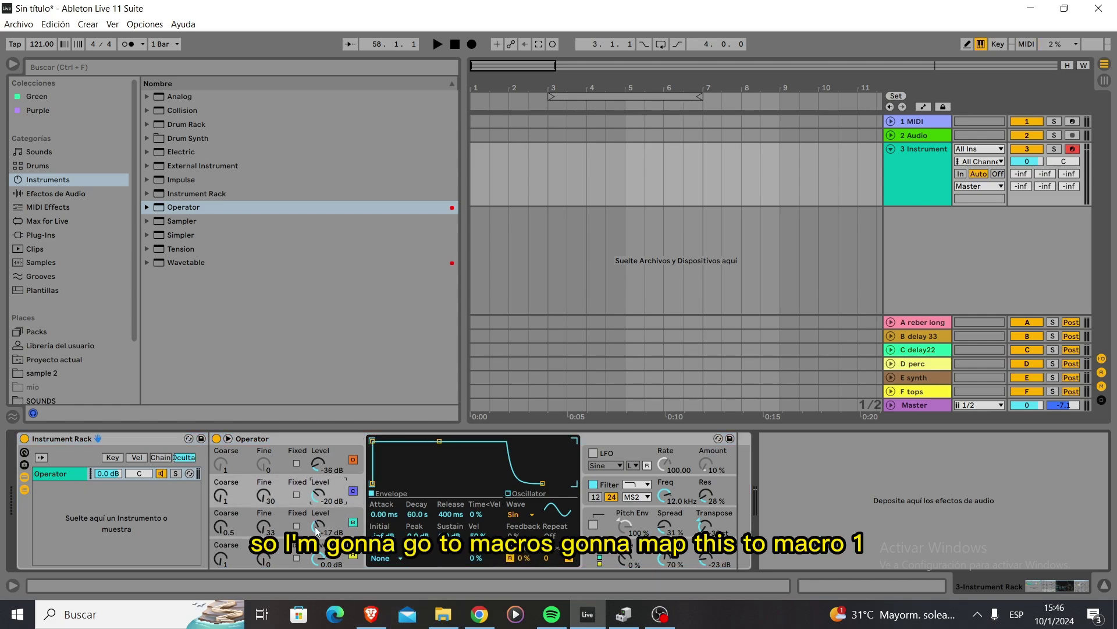
left_click(24, 476)
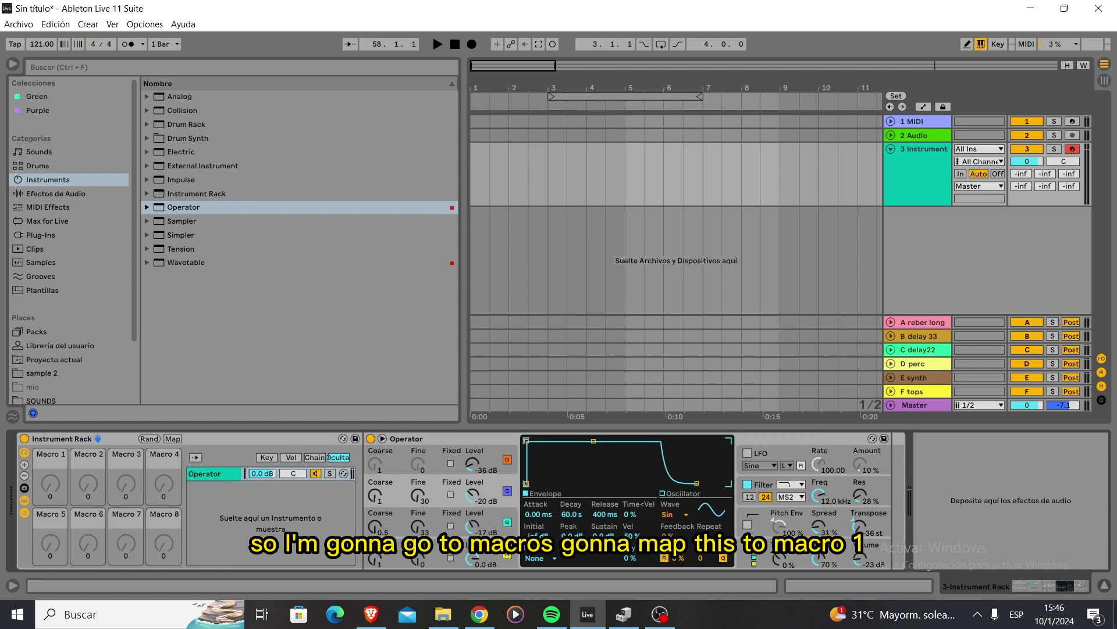
Step: Map oscillator B's level to Macro 1 and oscillator C's level to Macro 2
right_click(493, 520)
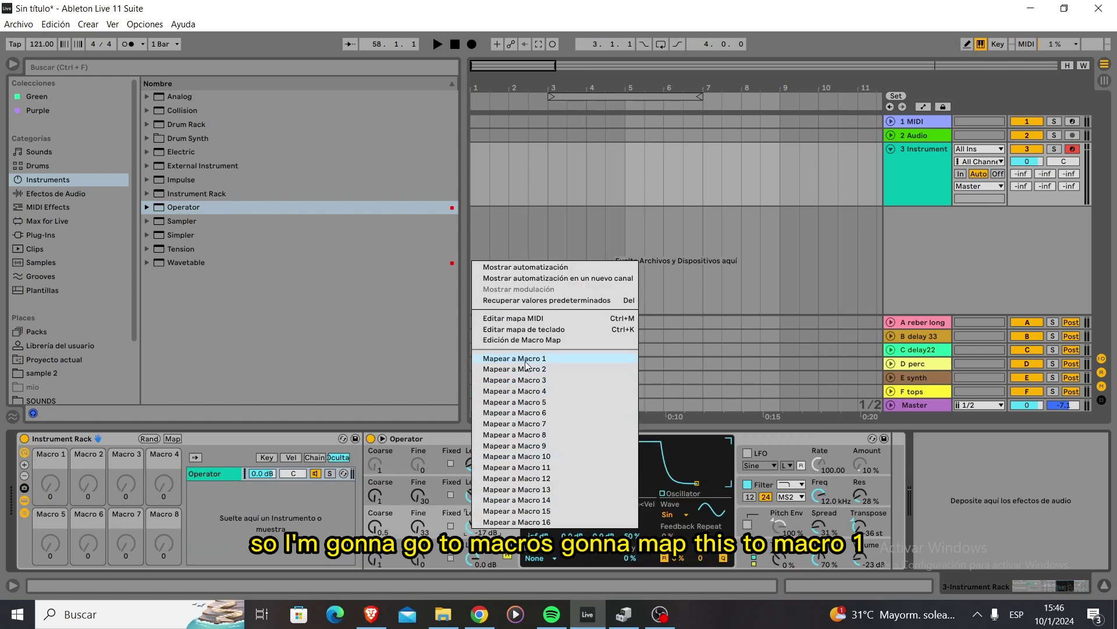
left_click(529, 359)
right_click(472, 496)
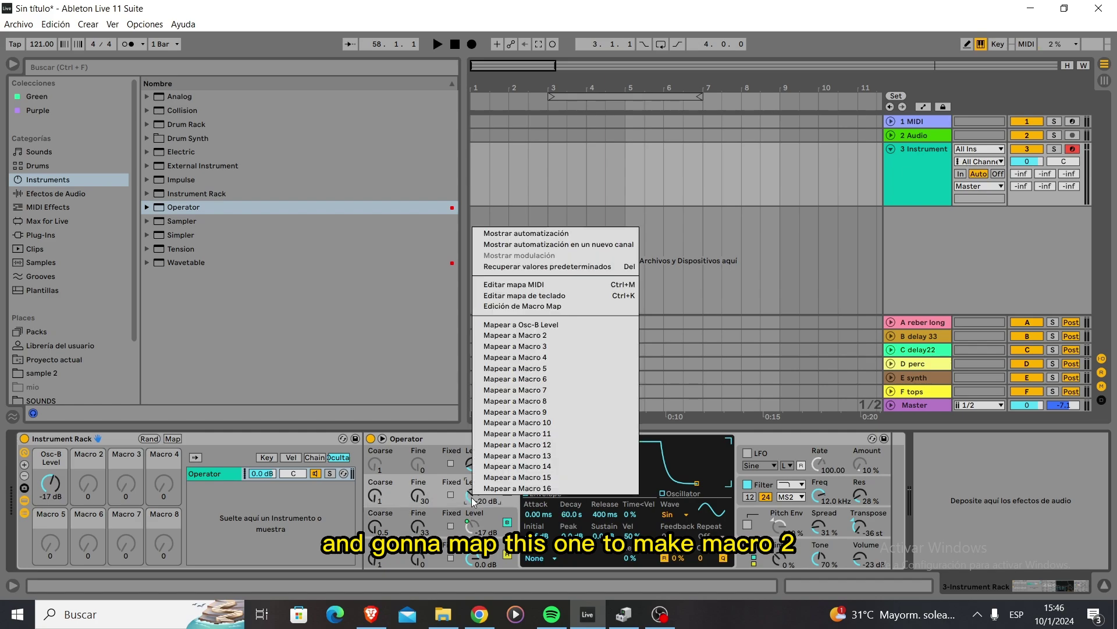
left_click(539, 349)
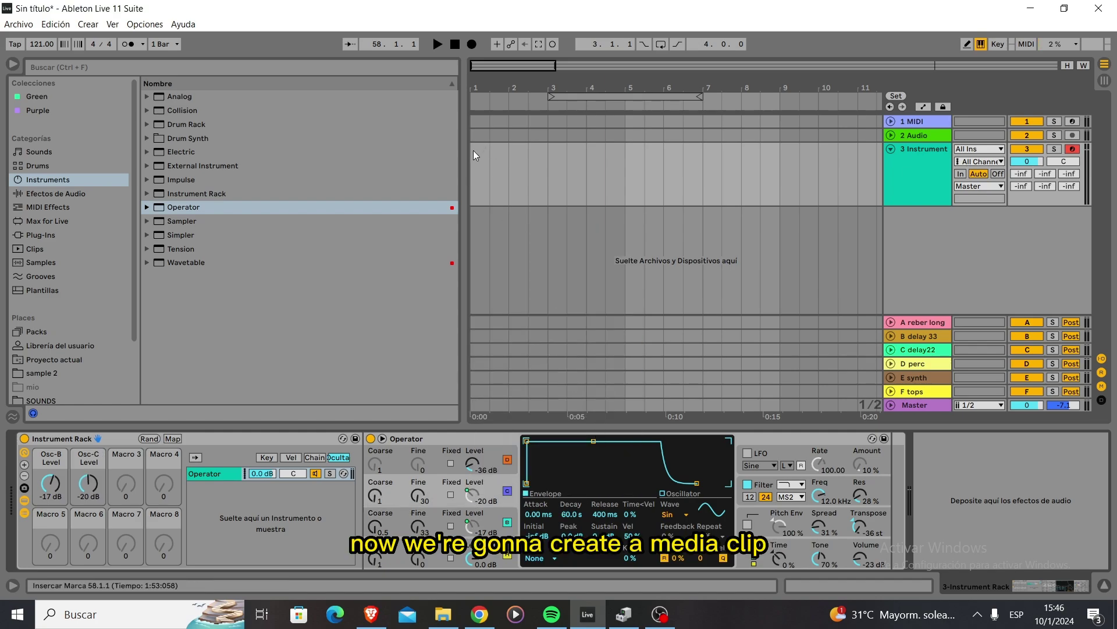
Step: Insert an empty MIDI clip over bars 1–4 on the Instrument track
mouse_move(473, 150)
left_mouse_down()
mouse_move(546, 165)
mouse_move(471, 159)
left_mouse_up()
right_click(546, 161)
left_click(611, 289)
right_click(494, 155)
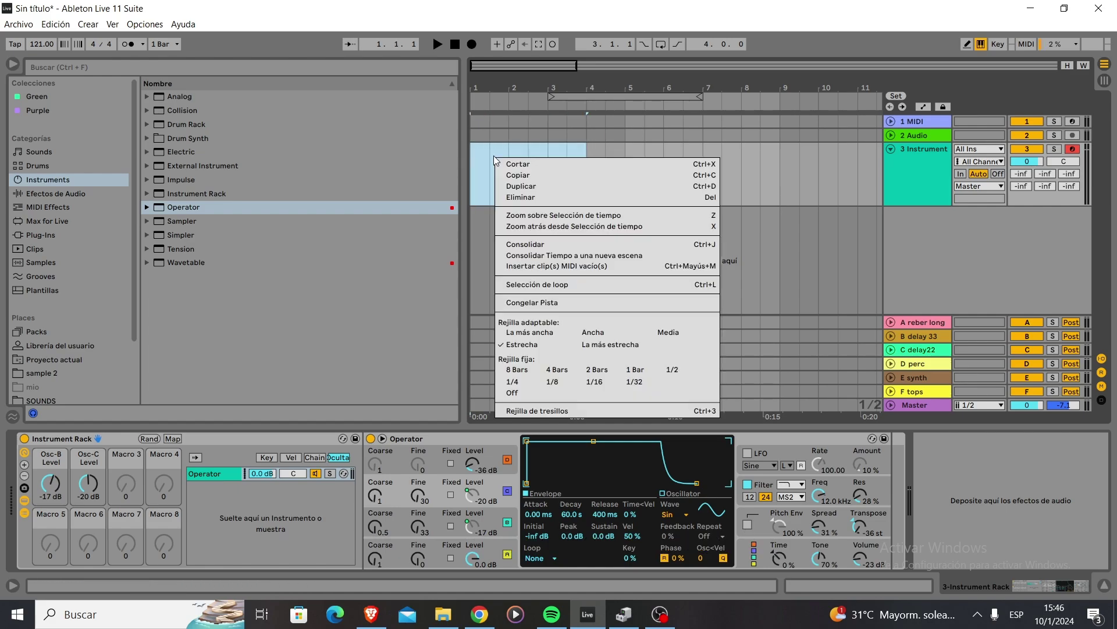
left_click(546, 252)
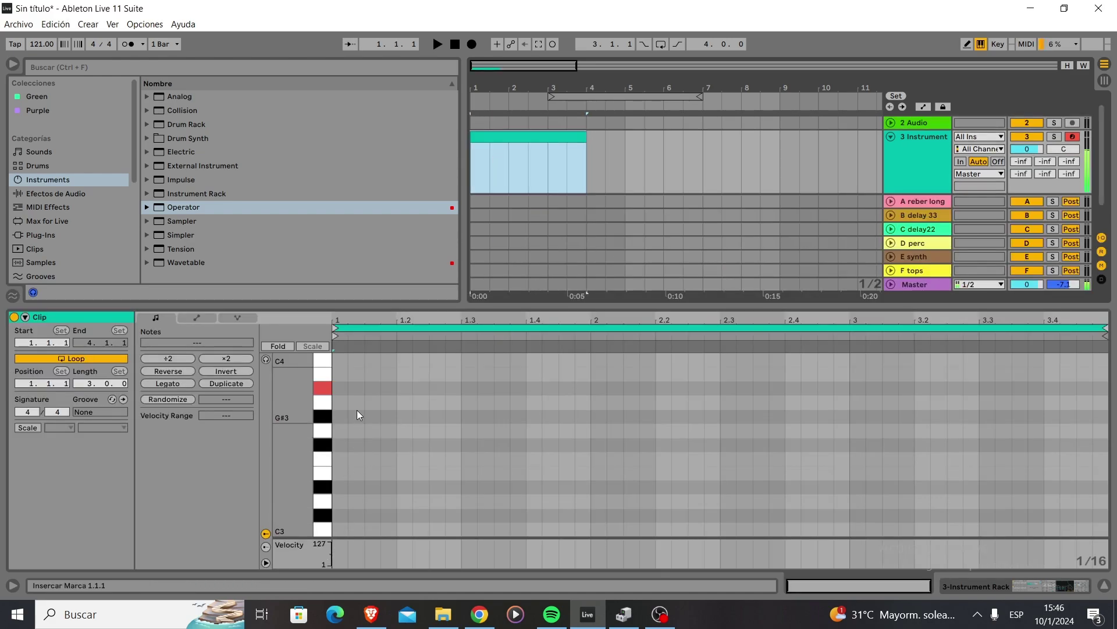
Step: Add an A#3 note lasting to 1.2.1, audition it, and return to the rack devices
left_click(357, 387)
double_click(357, 389)
left_click_drag(362, 389, 393, 392)
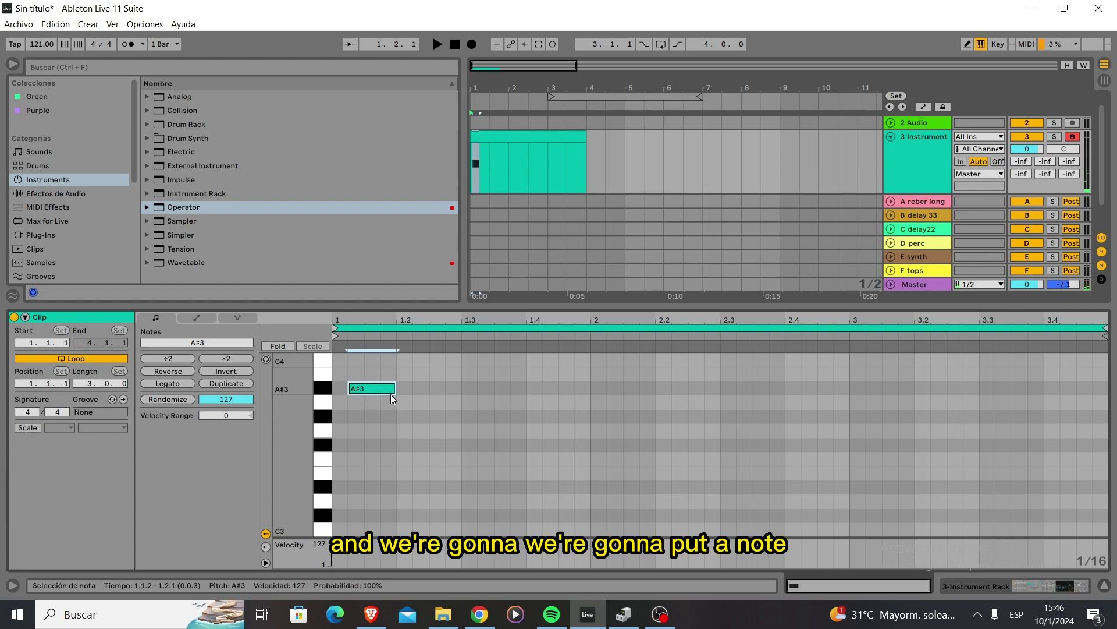
key("space")
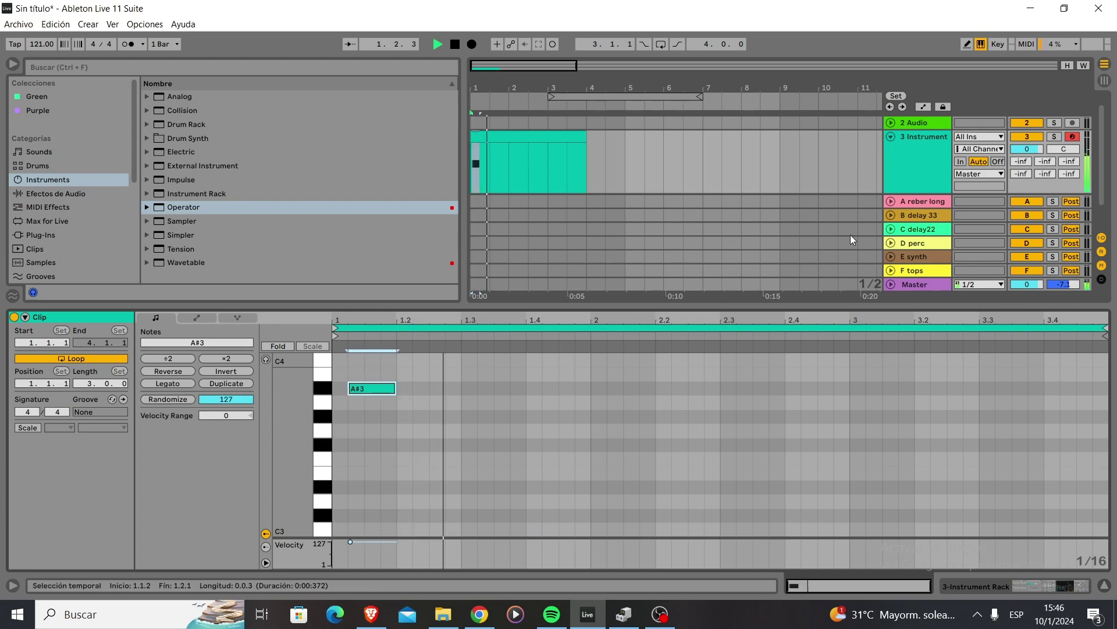
key("space")
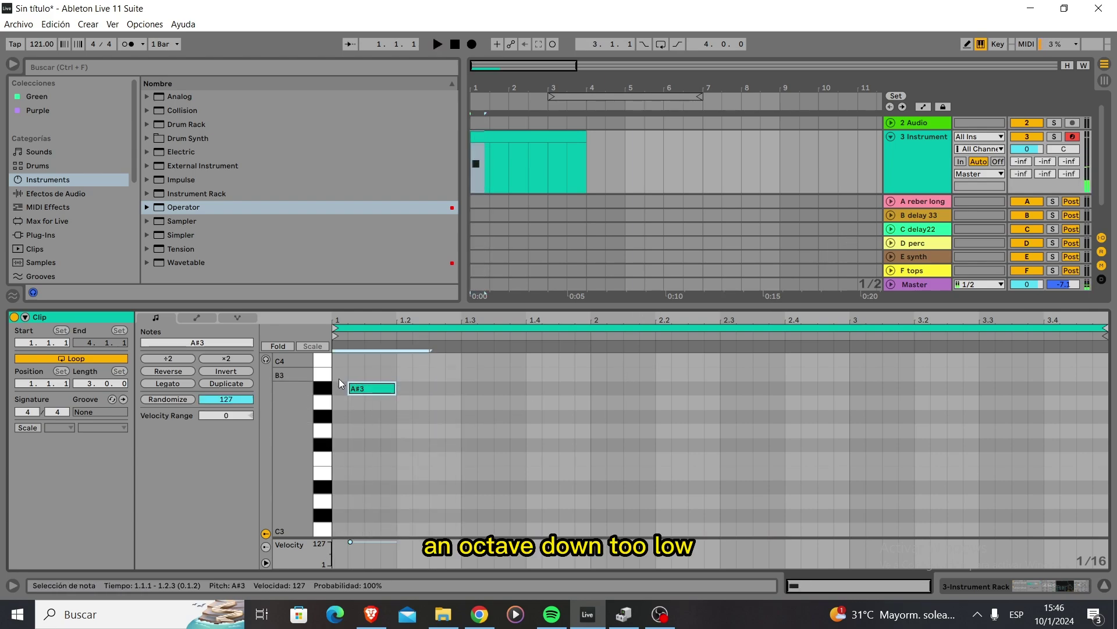
key("shift+Down")
key("space")
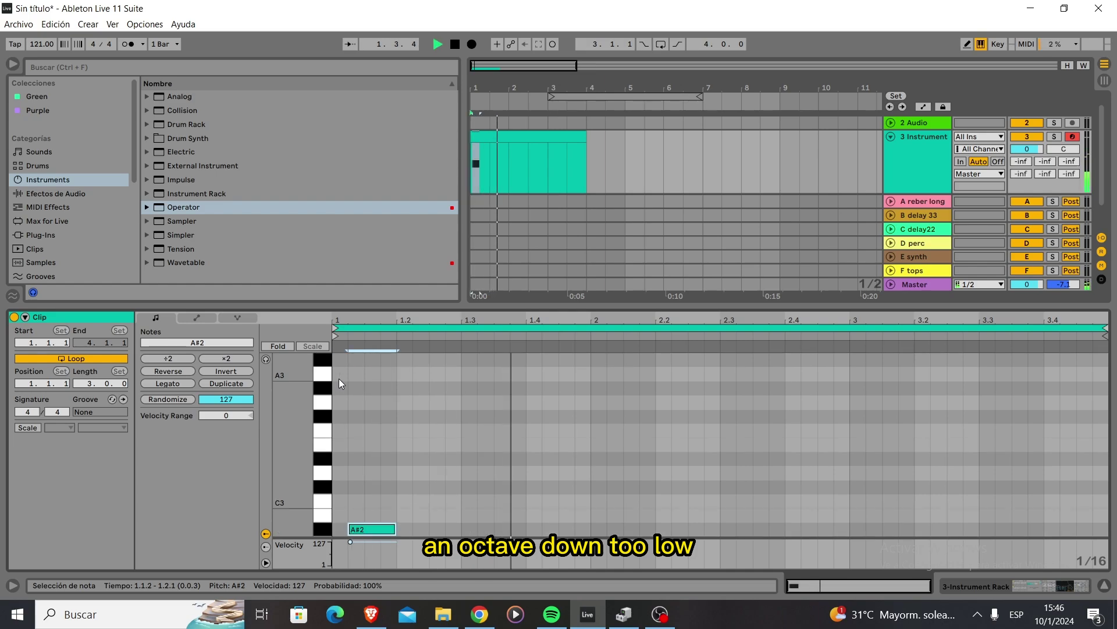
key("shift+Up")
key("space")
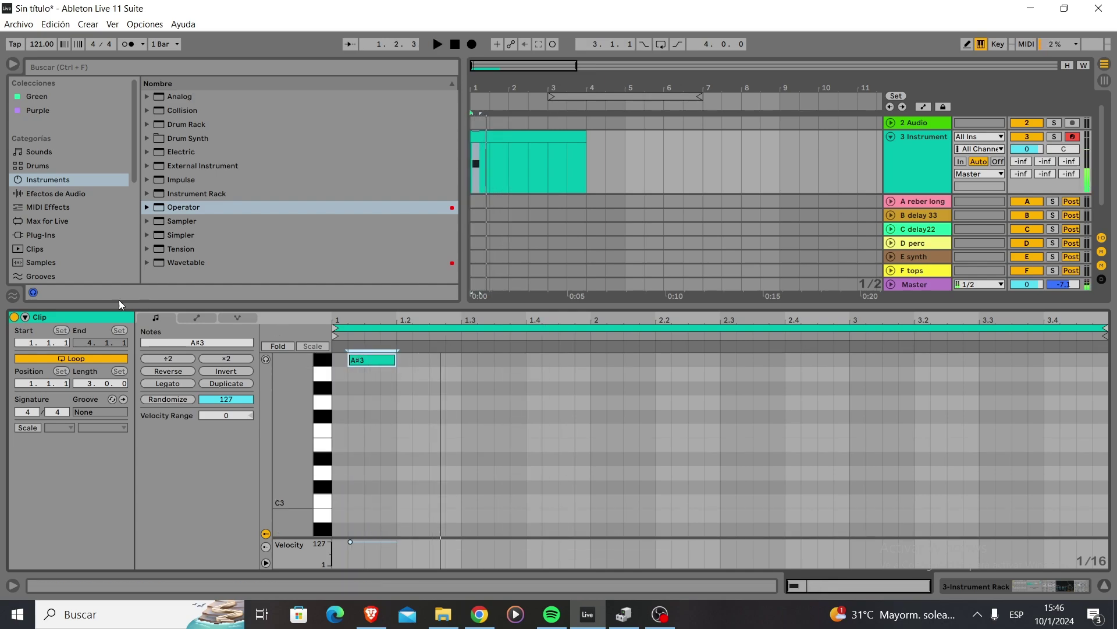
left_click(196, 319)
key("shift+Tab")
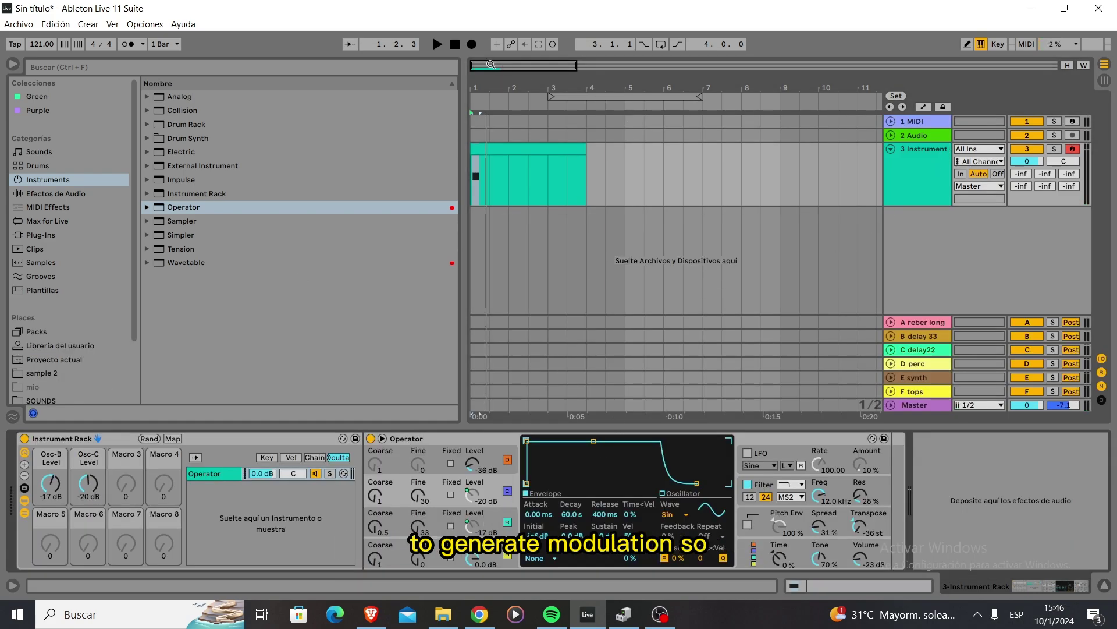
Step: Select the instrument clip and open it to view its Osc-B Level envelope
scroll(475, 179, "up", 5)
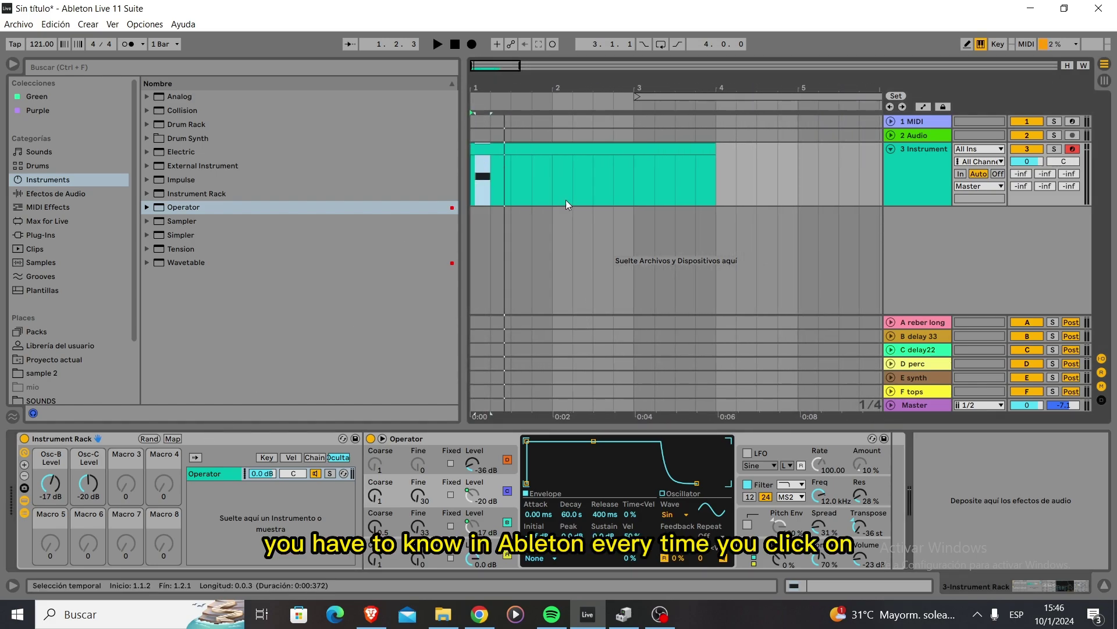
left_click(482, 148)
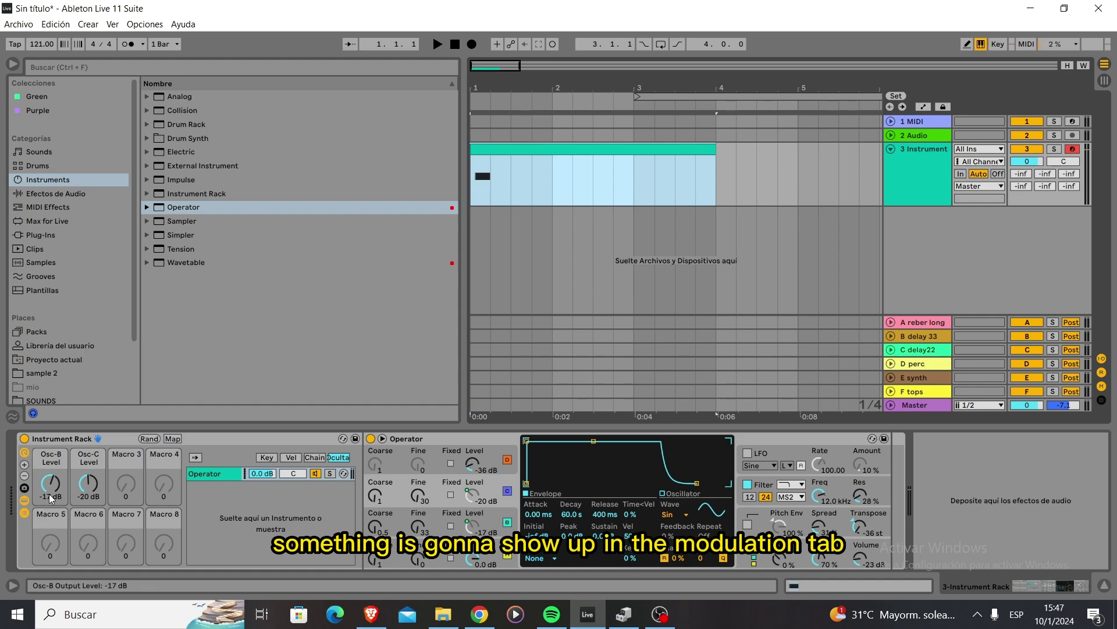
double_click(516, 150)
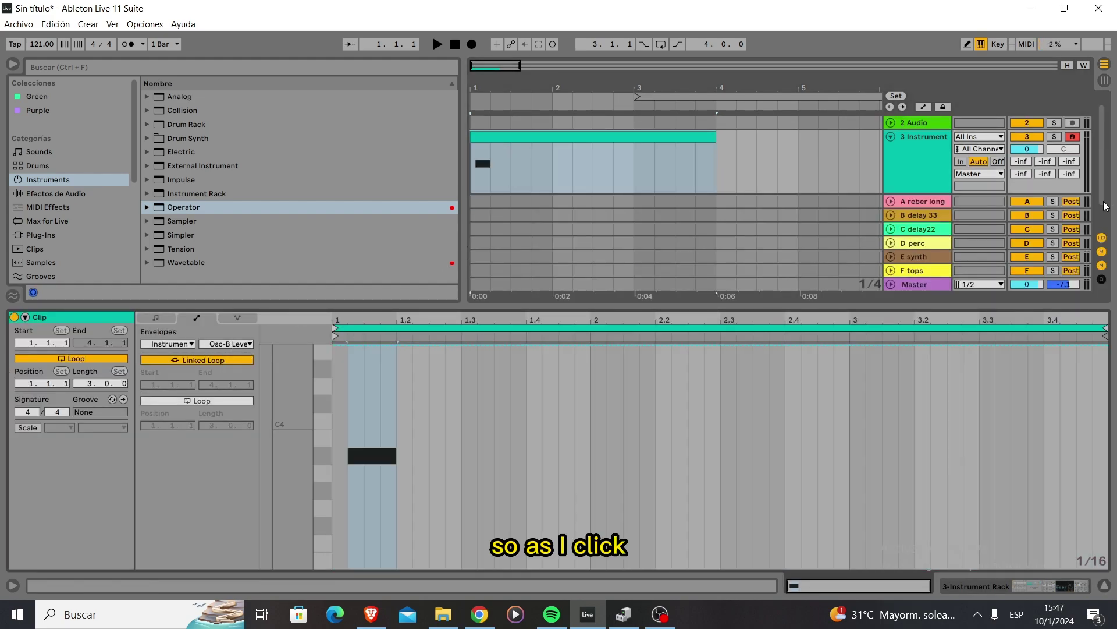
left_click(927, 176)
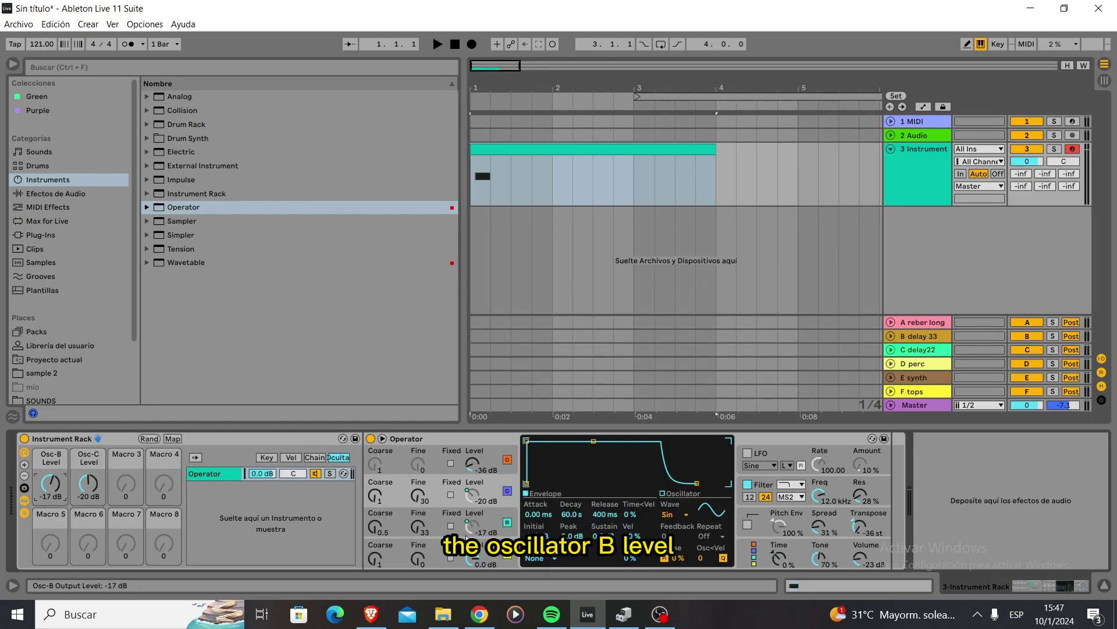
double_click(502, 160)
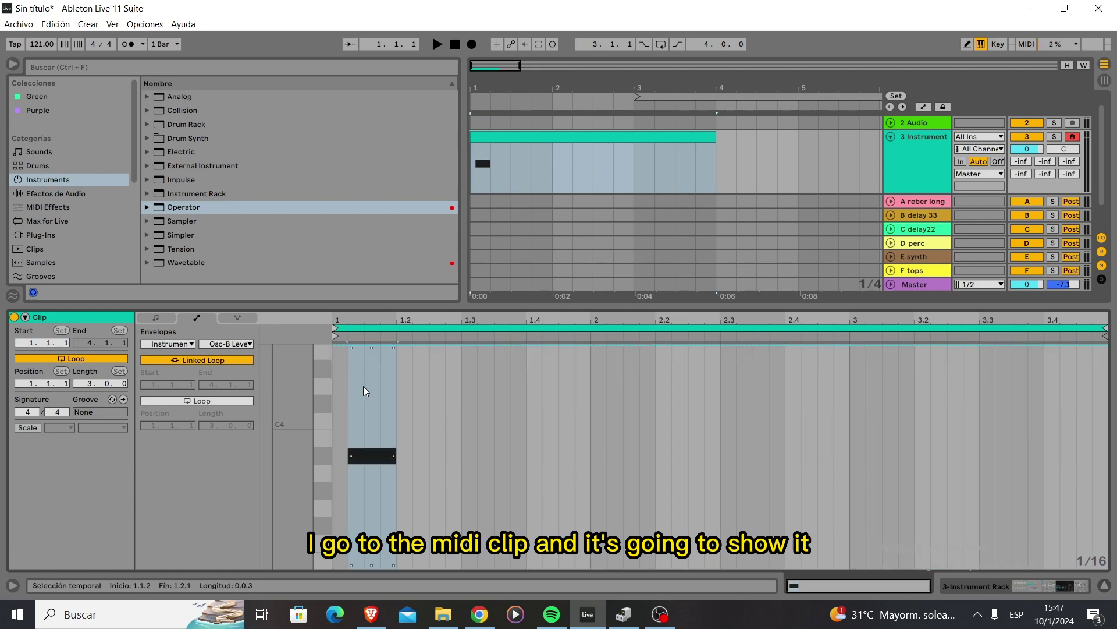
Step: Raise the Osc-B and Osc-C Level macros to 0 dB and drop the clip's Osc-C envelope to 18.6%
left_click(917, 165)
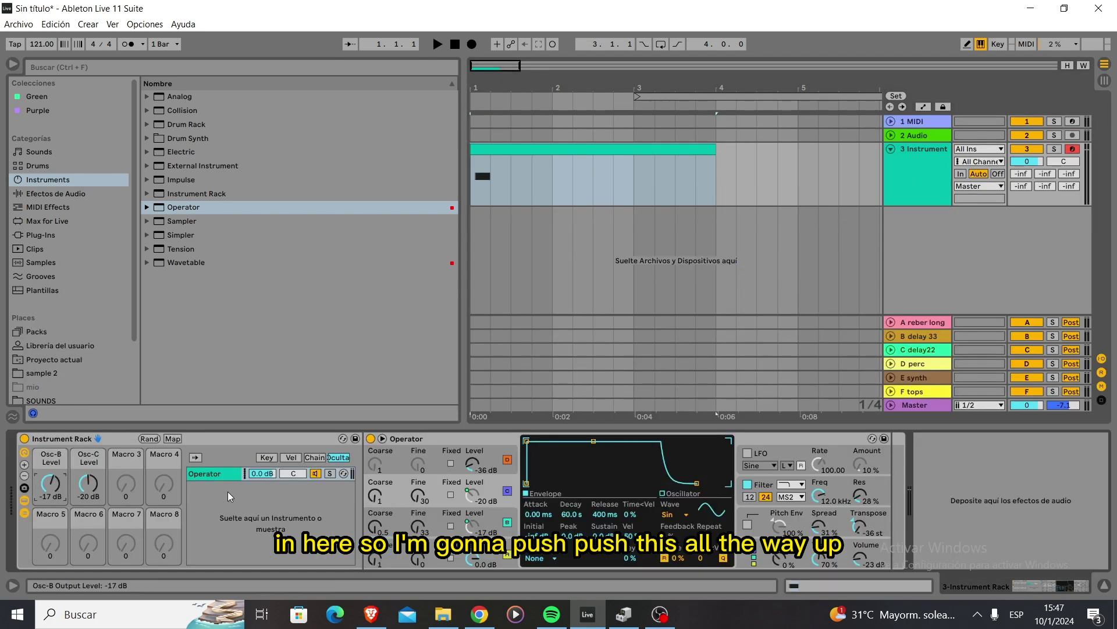
left_click_drag(51, 482, 51, 454)
left_click_drag(90, 497, 90, 460)
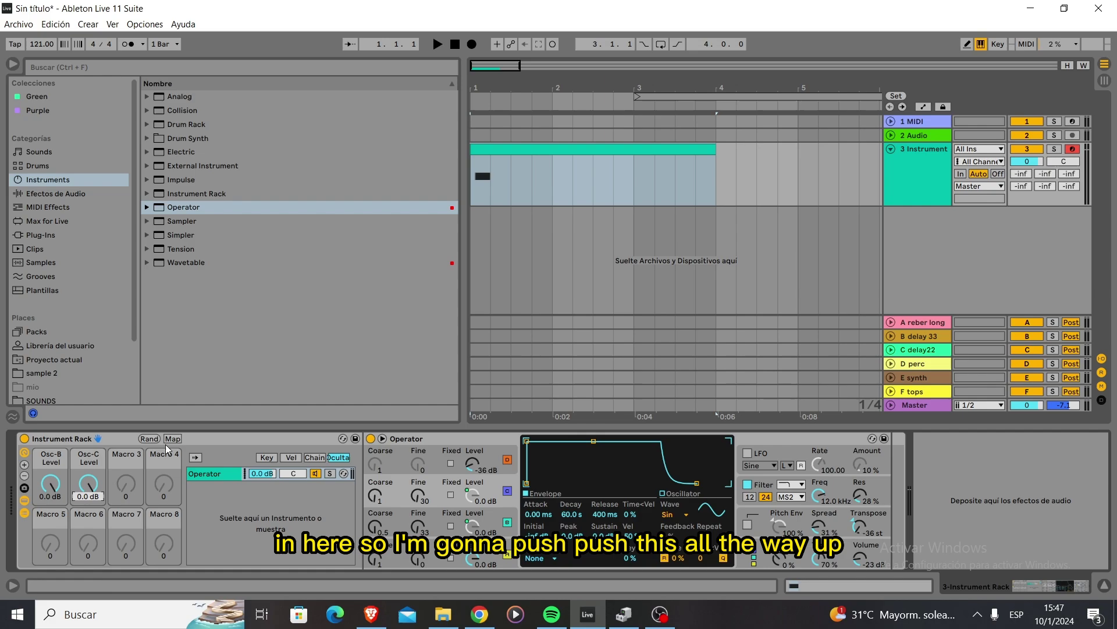
double_click(504, 166)
left_click_drag(460, 350, 429, 514)
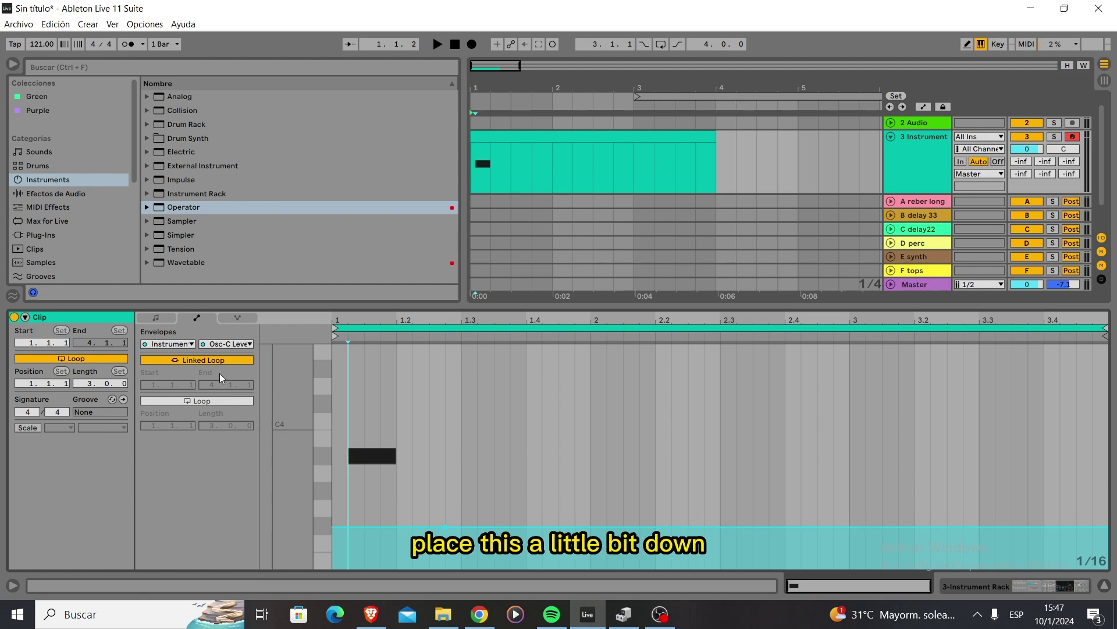
Step: Switch the envelope to Osc-B Level, lower it to 19.5%, and ramp a breakpoint up to 71.7%
left_click(227, 344)
left_click(233, 367)
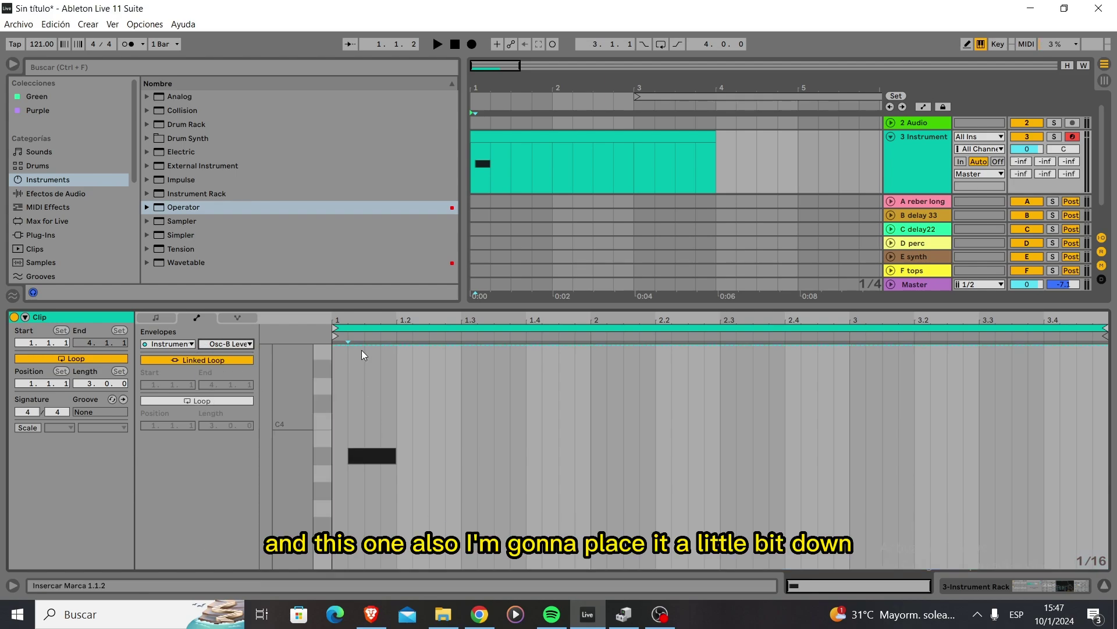
left_click_drag(361, 351, 362, 526)
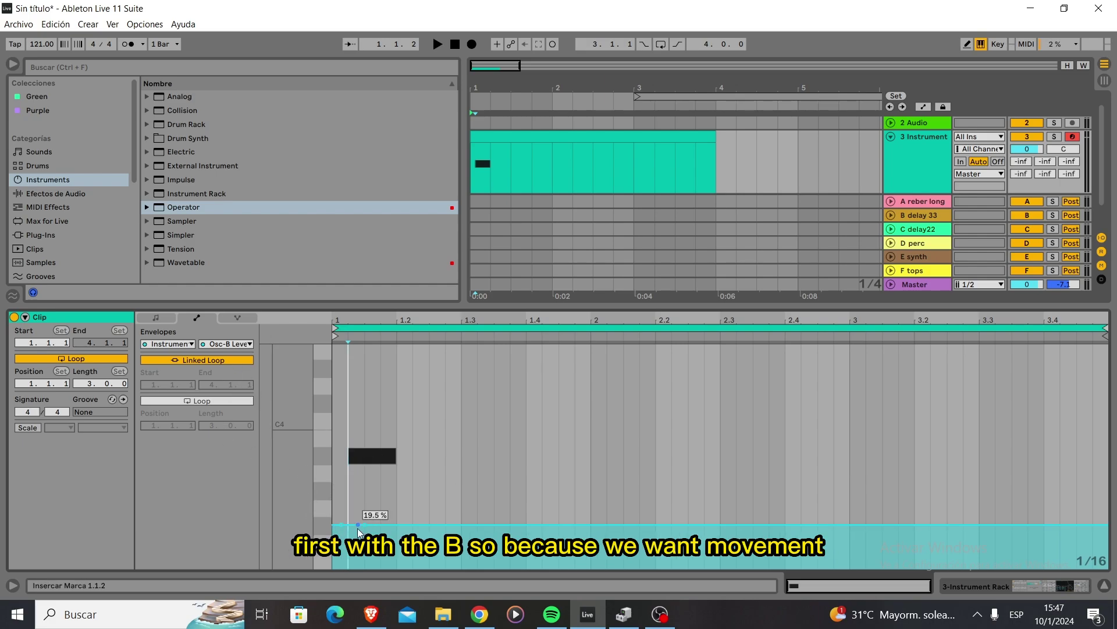
key("space")
left_click_drag(362, 527, 347, 419)
key("space")
Step: Add a low breakpoint and a spike near bar 1.2, then set the spike to 27.6%
left_click(378, 510)
left_click(392, 396)
key("space")
left_click_drag(393, 396, 381, 521)
key("space")
Step: Switch to the Osc-C Level envelope, raising one breakpoint to 60.9% and a new one to 73.9%
left_click(227, 344)
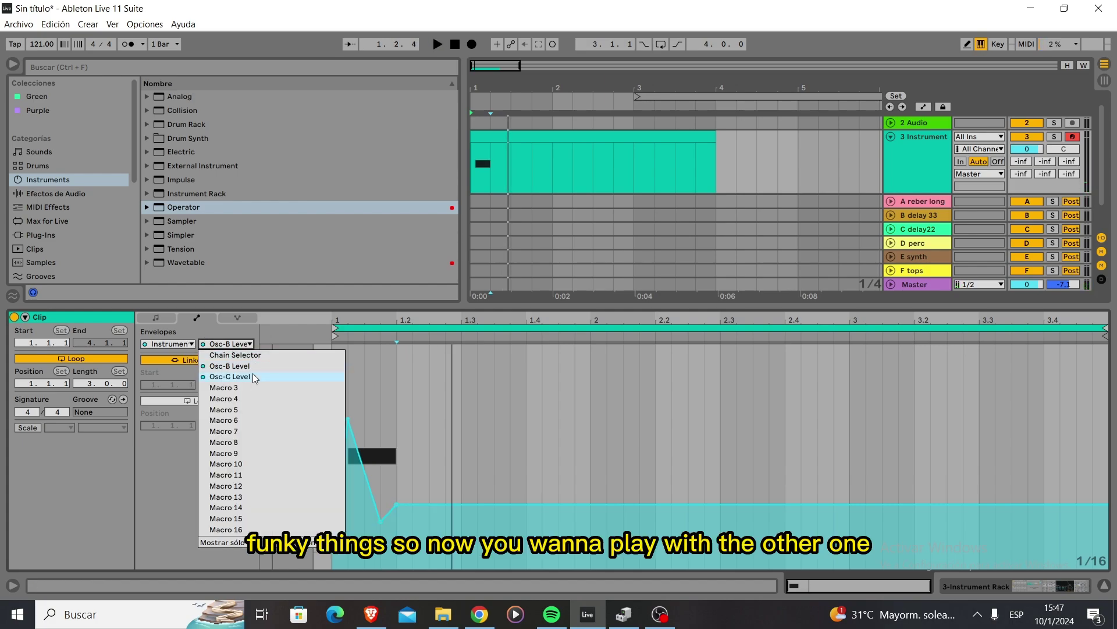
left_click(255, 377)
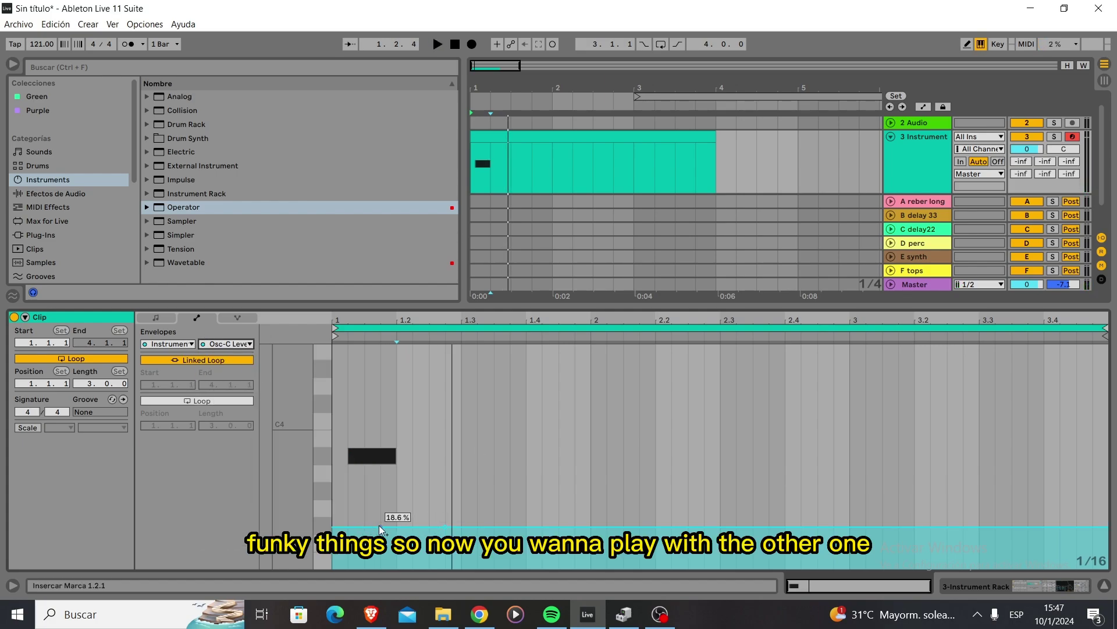
key("space")
mouse_move(365, 525)
left_mouse_down()
mouse_move(364, 432)
mouse_move(356, 506)
left_mouse_up()
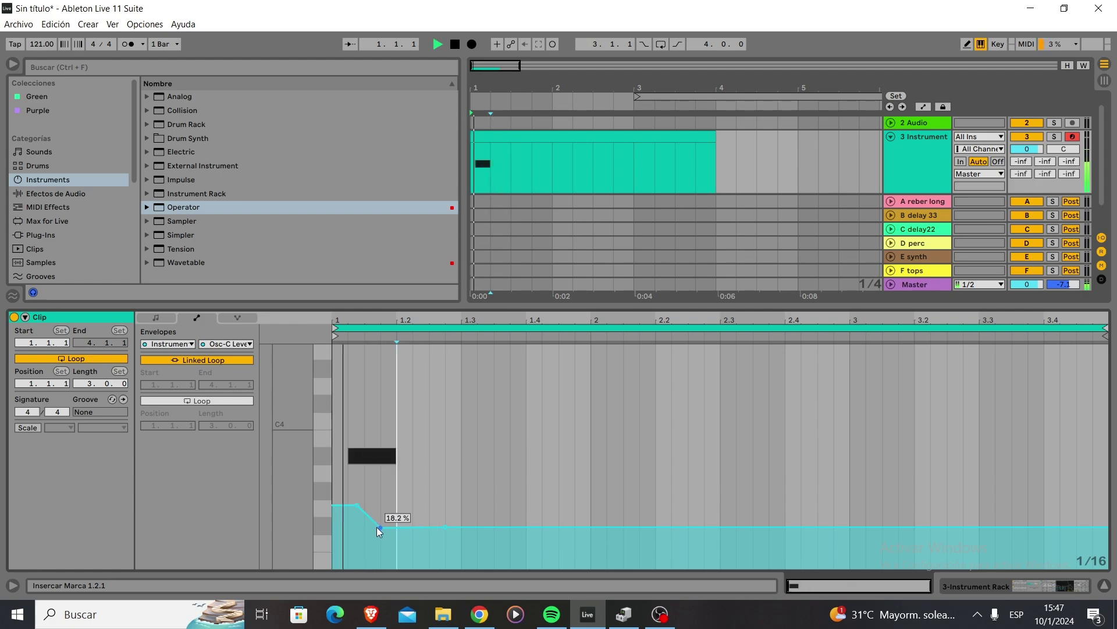
left_click(365, 512)
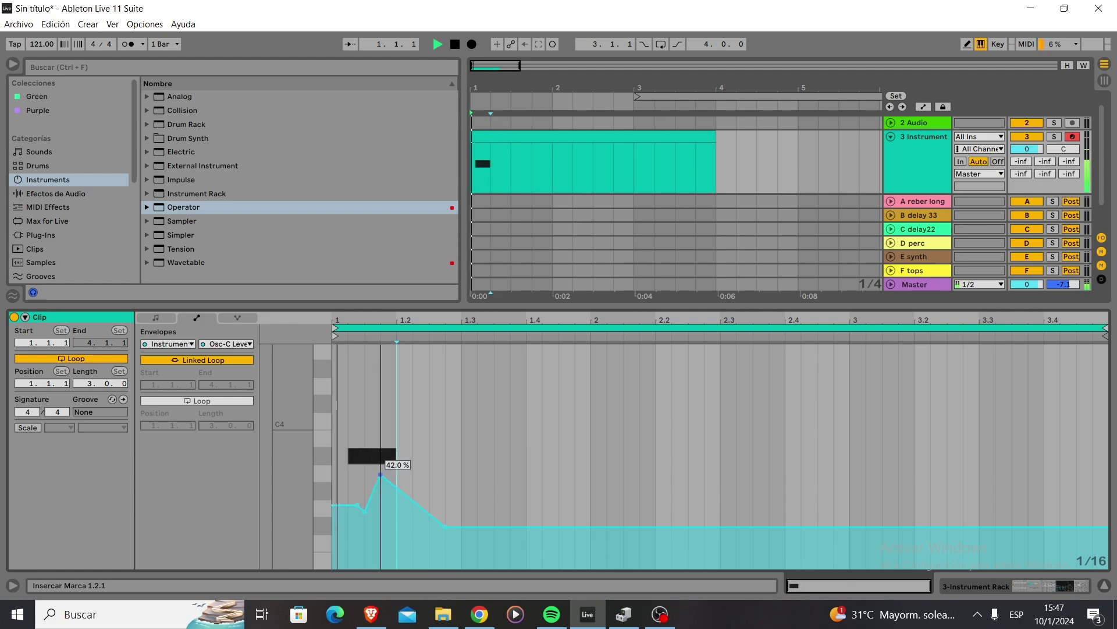
left_click_drag(380, 475, 381, 403)
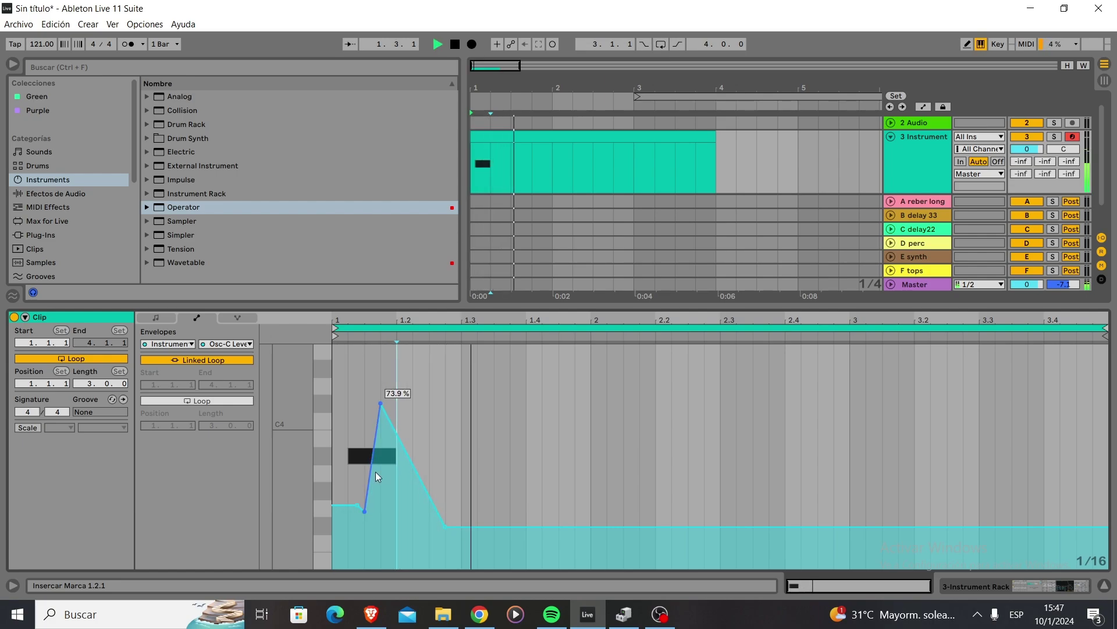
key("space")
Step: Set the rising Osc-C breakpoint to 36.7% and drop the peak to 23.5% while auditioning
key("alt")
key("alt")
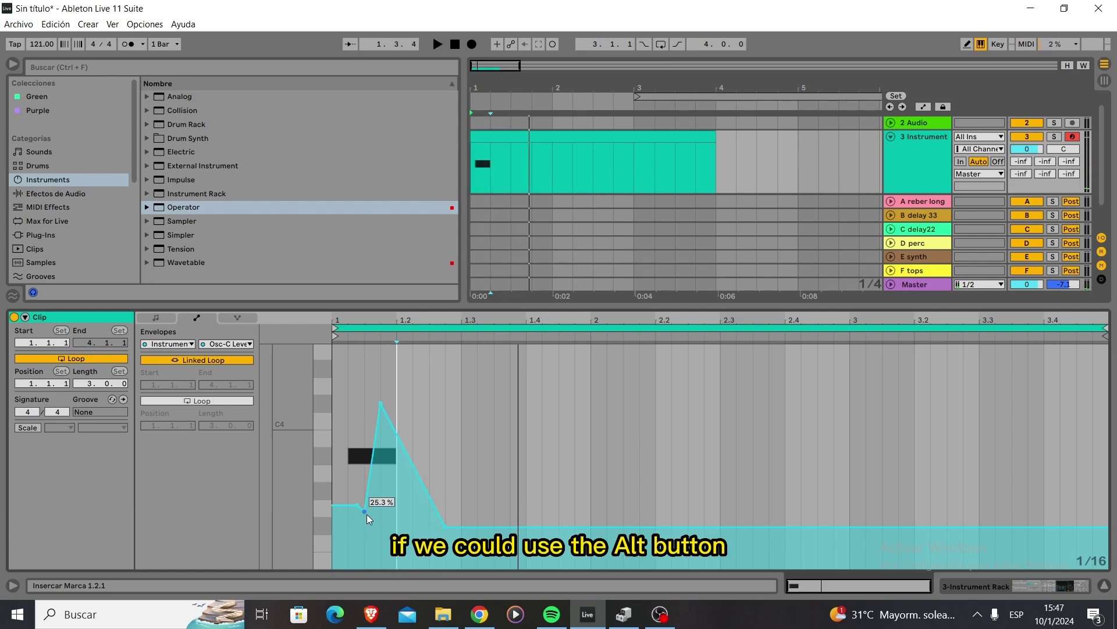
left_click_drag(366, 514, 373, 489)
key("space")
left_click_drag(381, 403, 379, 517)
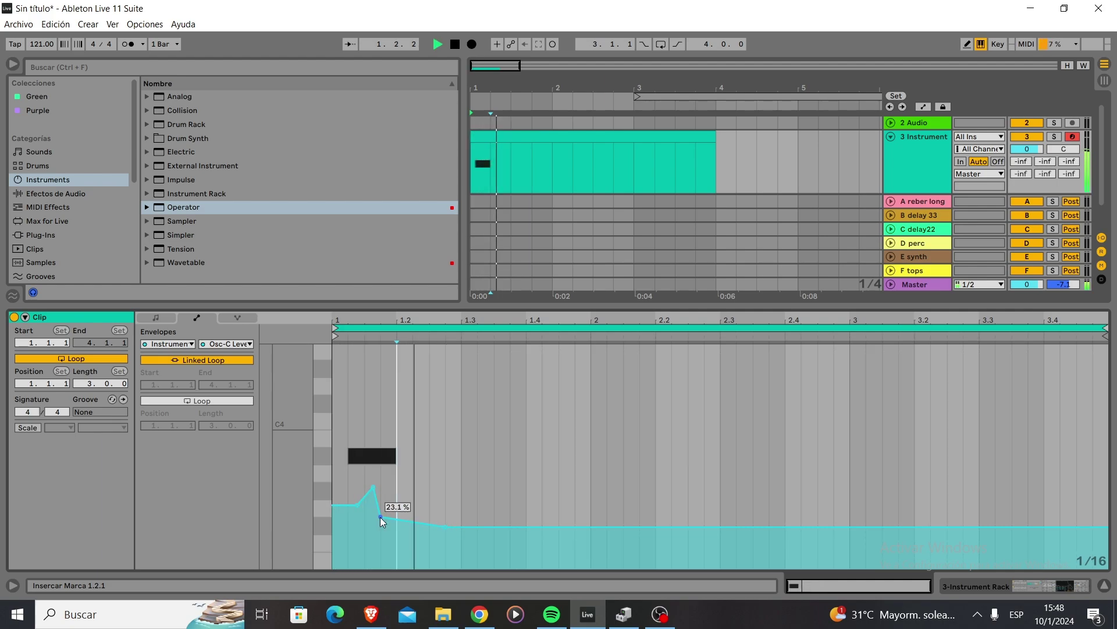
key("space")
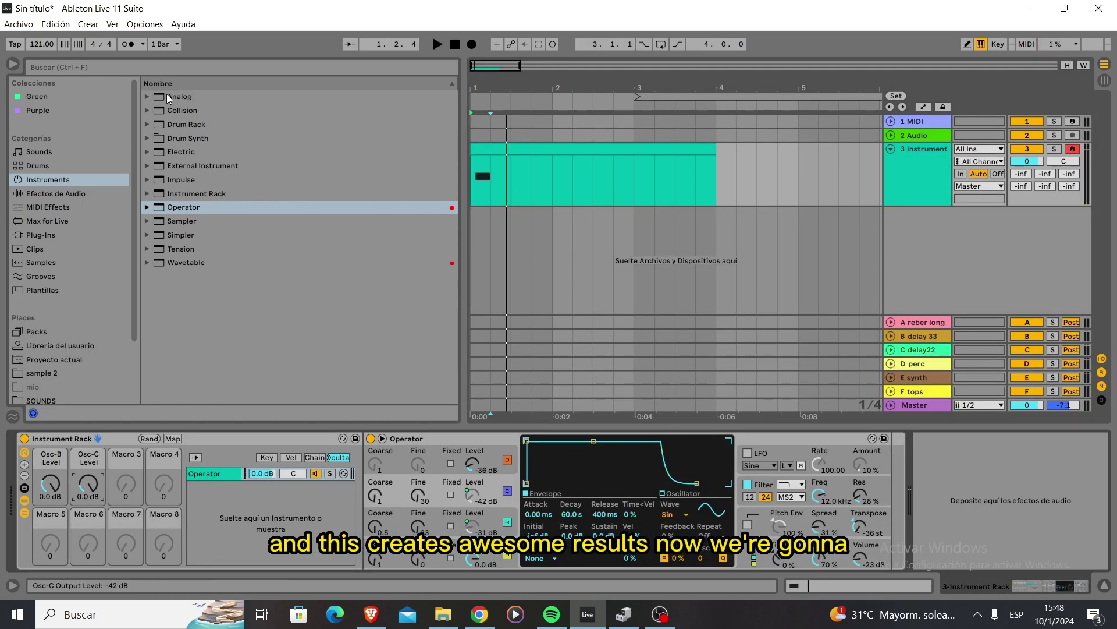
Step: Search 'over', add the Overdrive.adv preset after Operator, and set its Dry/Wet to 30%
left_click(155, 66)
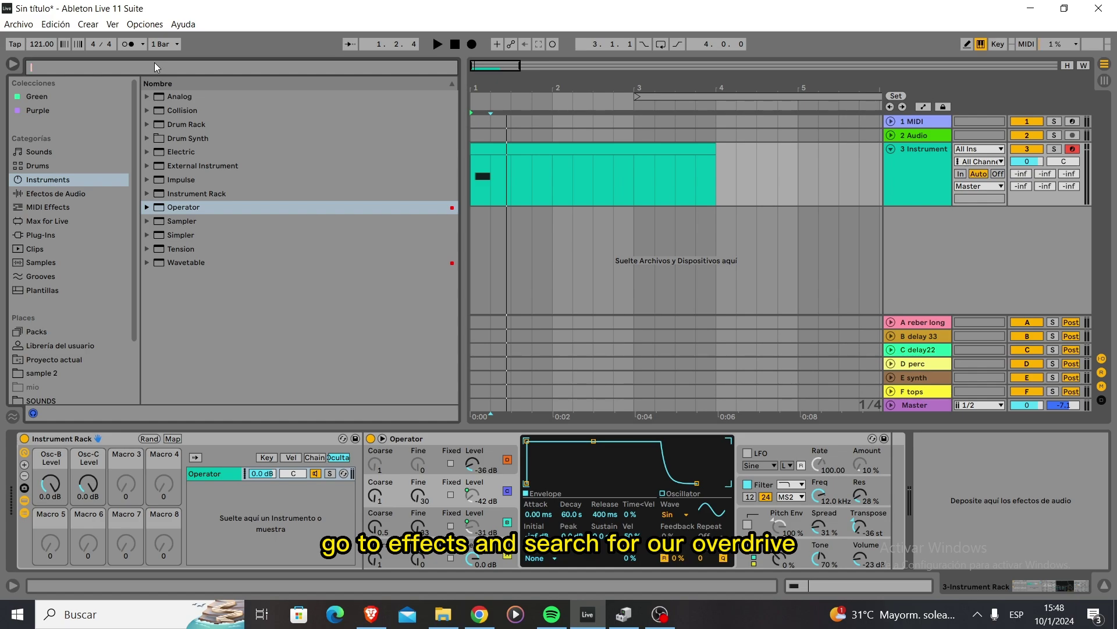
type("over")
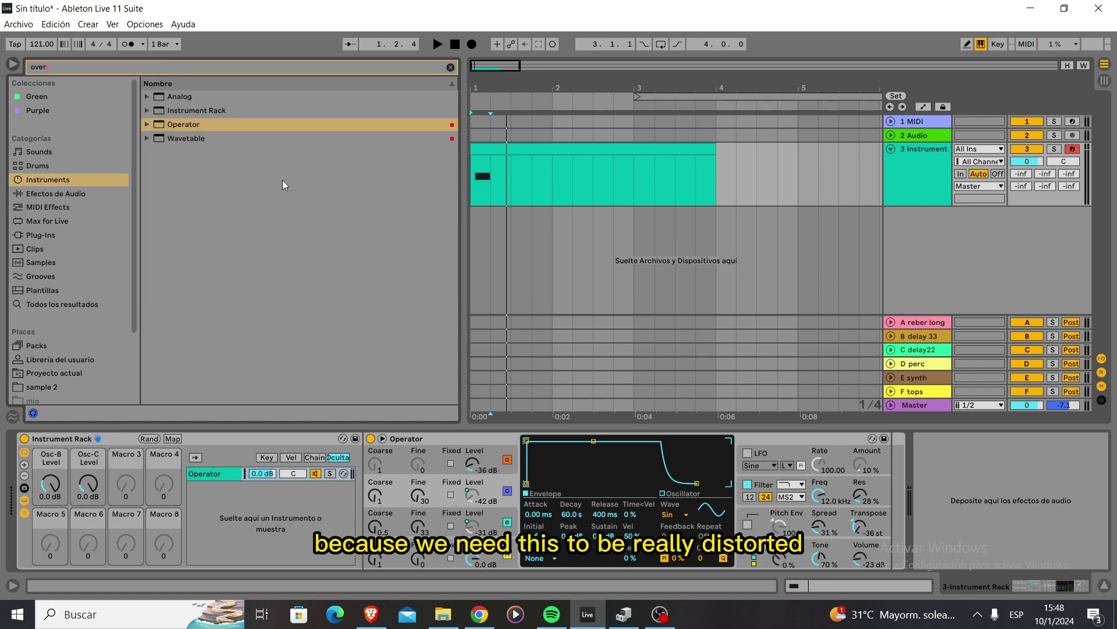
left_click(56, 193)
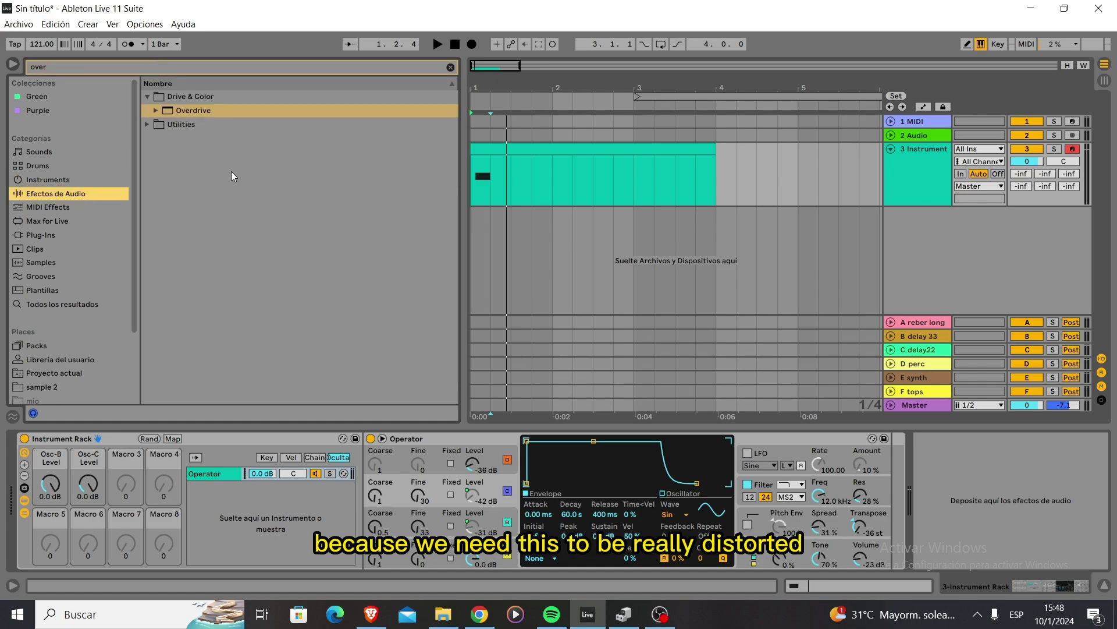
left_click(156, 110)
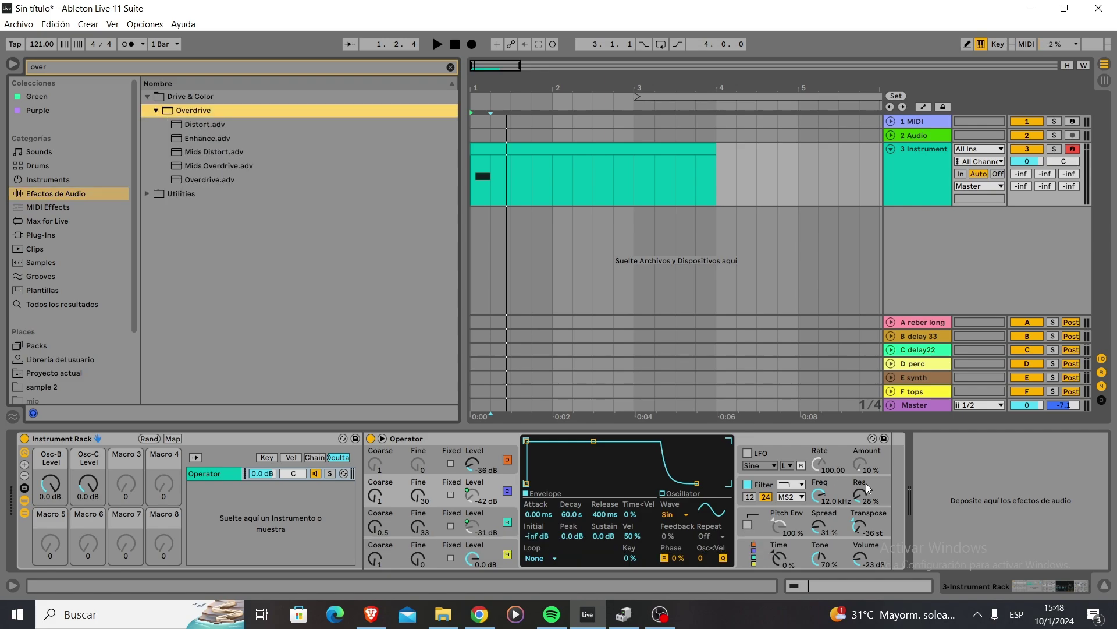
left_click(205, 180)
left_click_drag(193, 111, 955, 506)
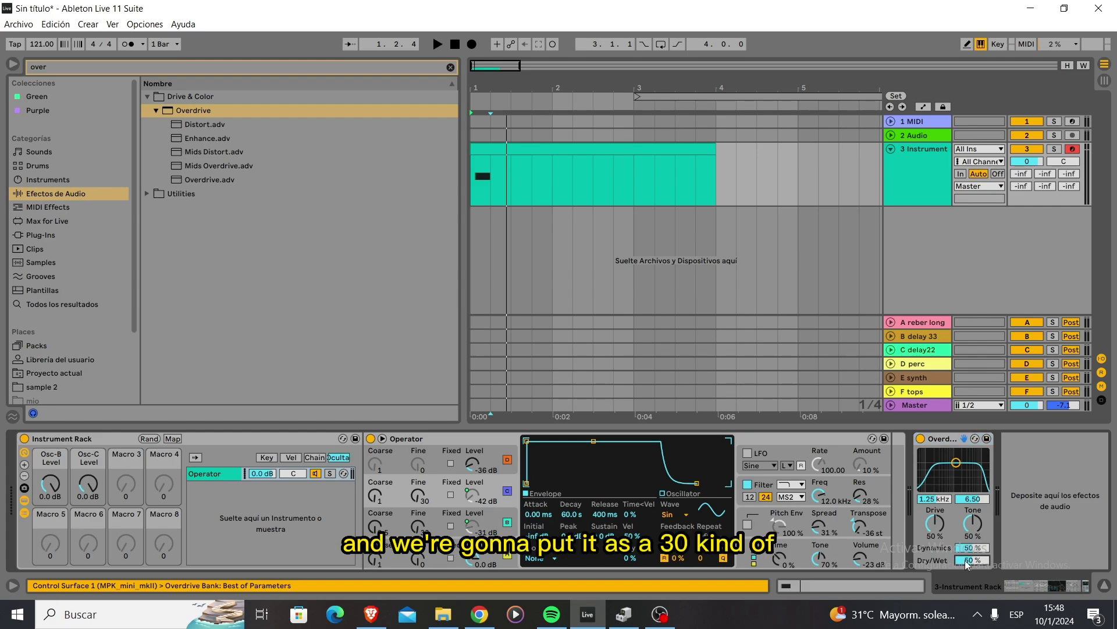
left_click_drag(967, 562, 967, 580)
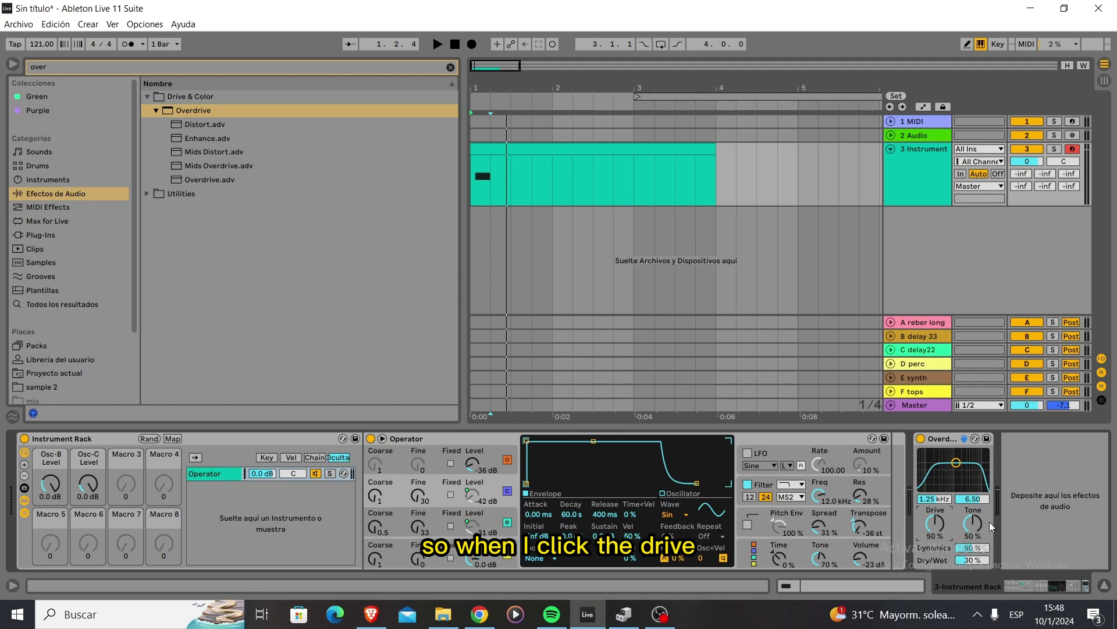
Step: Add a Drive envelope to the clip, lowered to 27.4%, and audition it
double_click(532, 149)
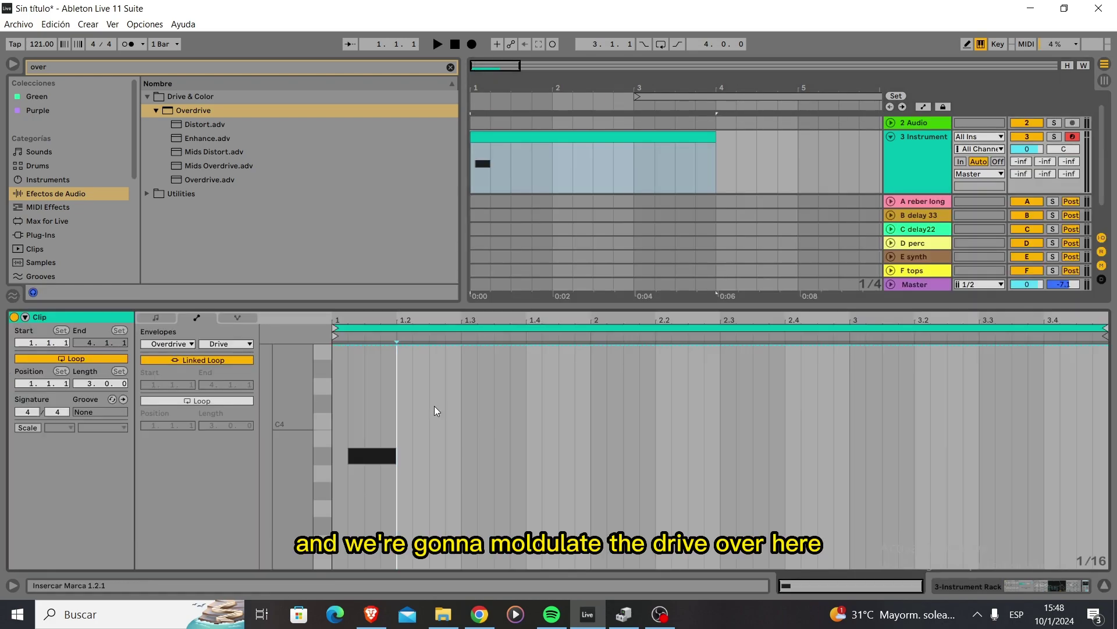
left_click_drag(370, 347, 397, 542)
key("space")
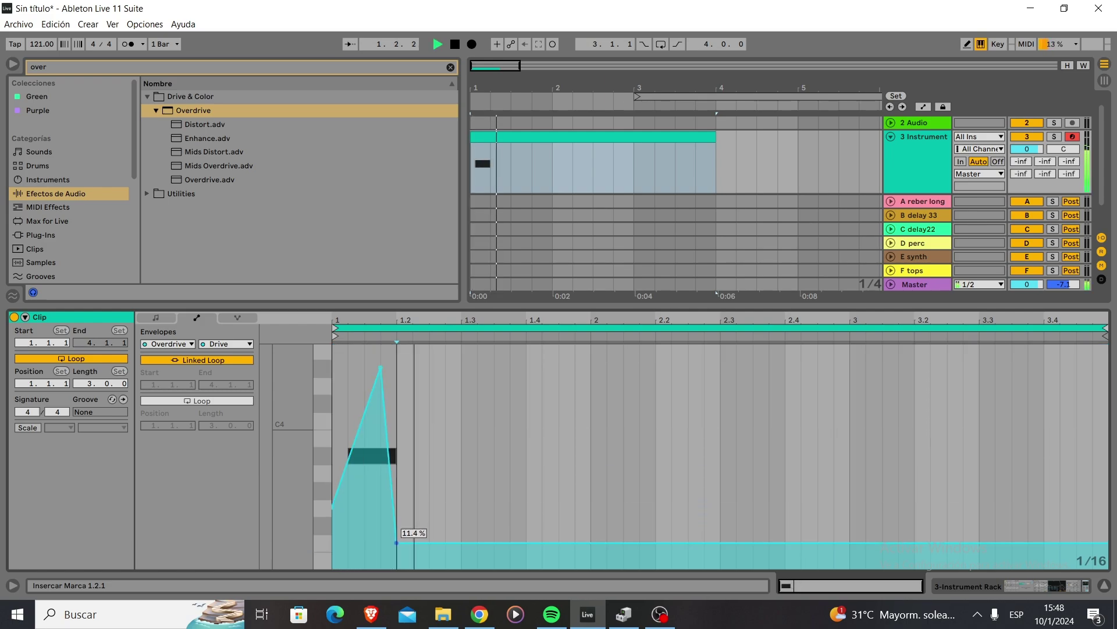
key("space")
Step: Raise Overdrive Drive to 73% and Dry/Wet to 82%, replaying from bar 1
left_click(913, 175)
key("space")
left_click_drag(936, 538, 939, 524)
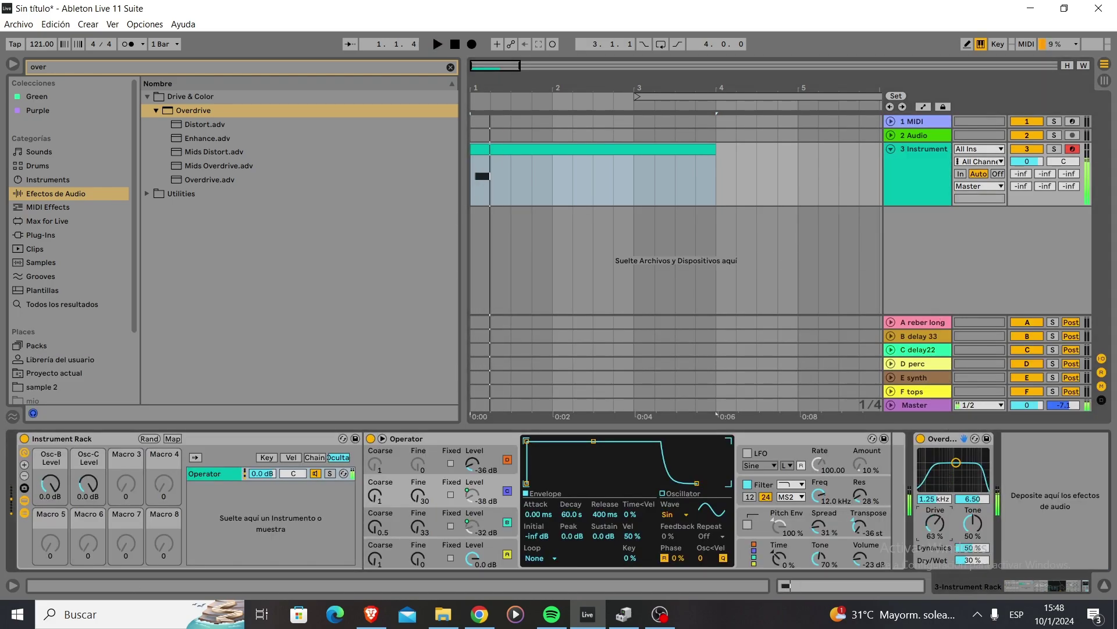
key("space")
left_click_drag(969, 560, 969, 530)
key("space")
key("space")
key("space")
key("space")
key("space")
key("space")
key("space")
key("space")
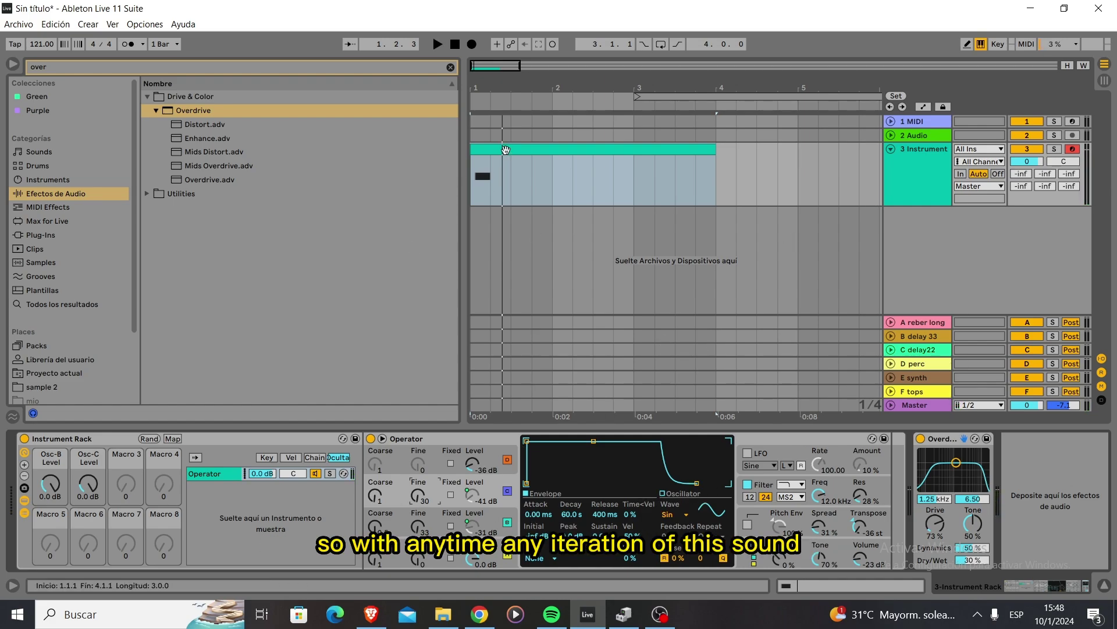
left_click(698, 149)
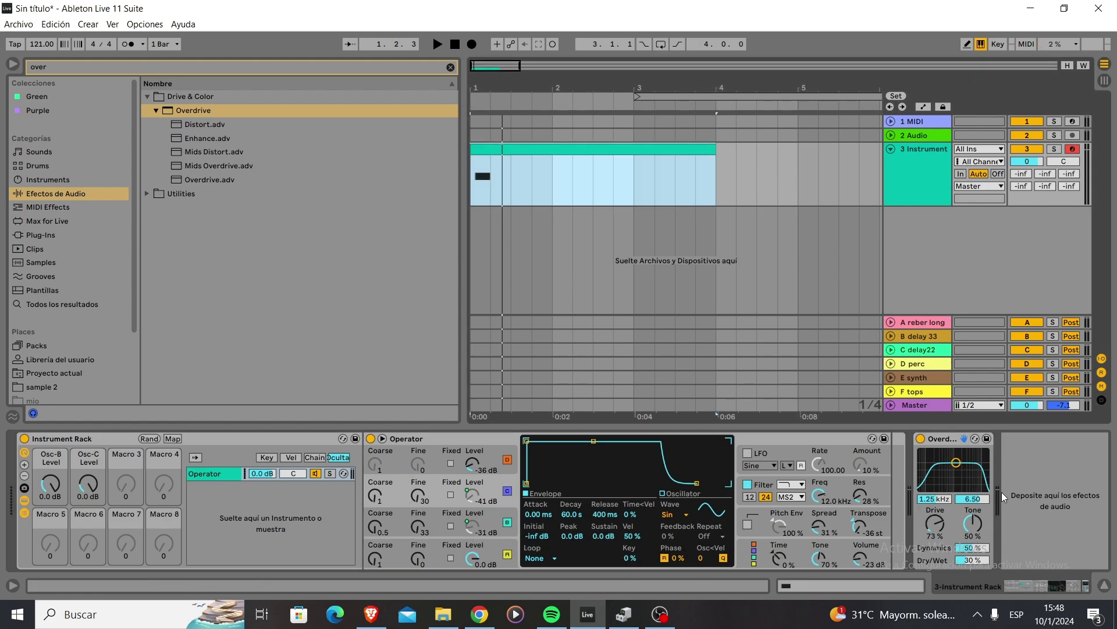
Step: Clear the 'over' search in the Audio Effects browser to list all effect folders
left_click(74, 180)
left_click(80, 194)
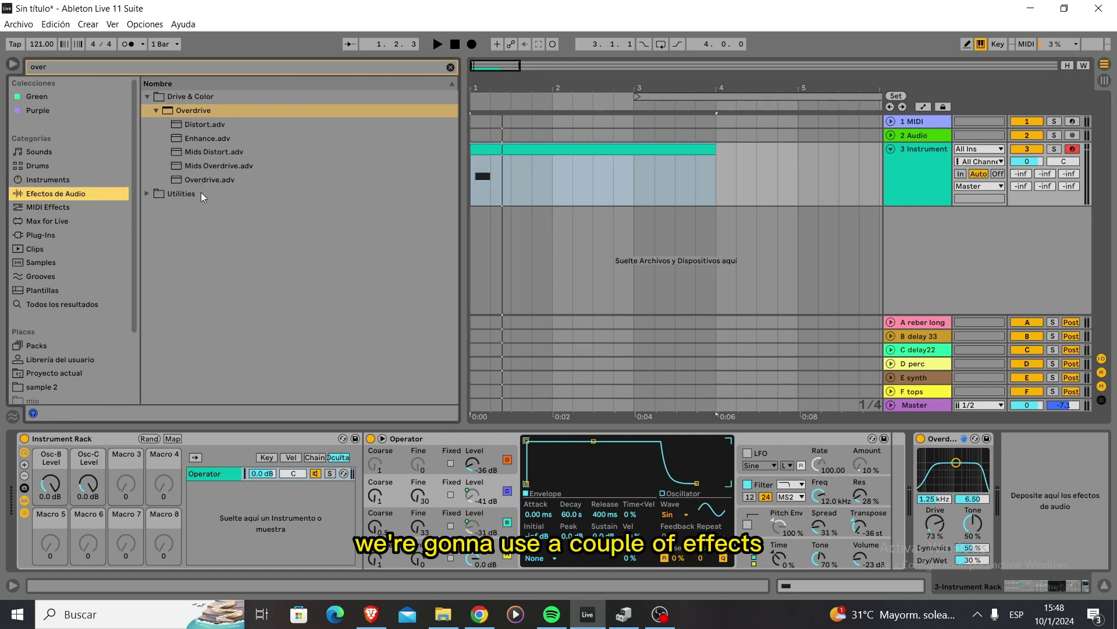
key("Up")
key("Up")
left_click(65, 194)
key("Left")
key("Left")
key("Left")
left_click(150, 110)
key("ctrl+f")
key("BackSpace")
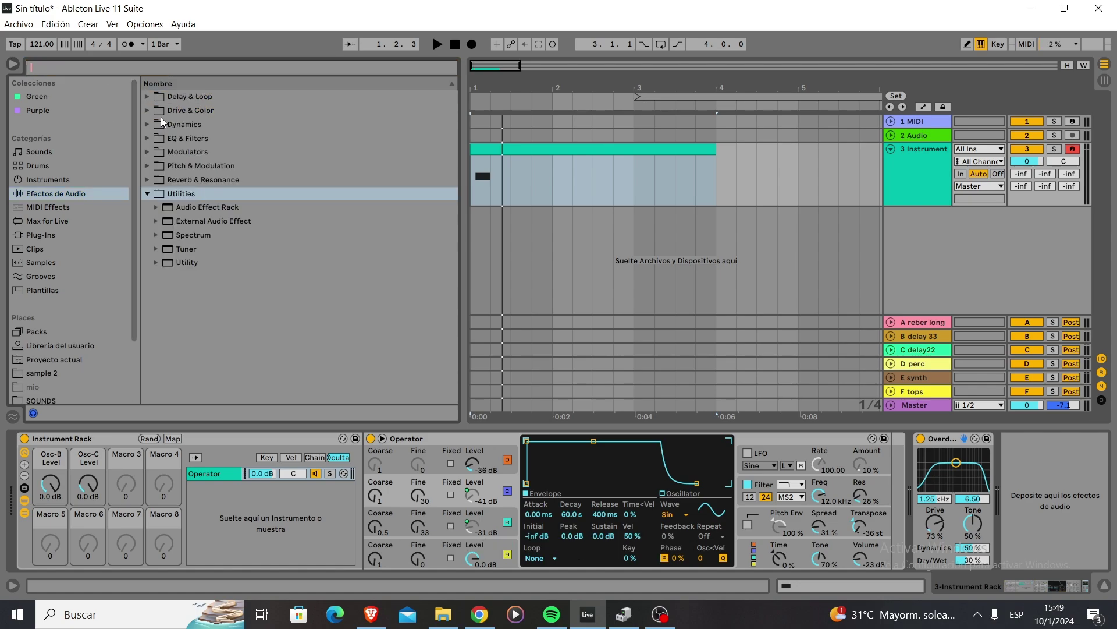
Step: Add Reverb after Overdrive with Hi Cut off and a longer decay of about 2.2 s
left_click(148, 177)
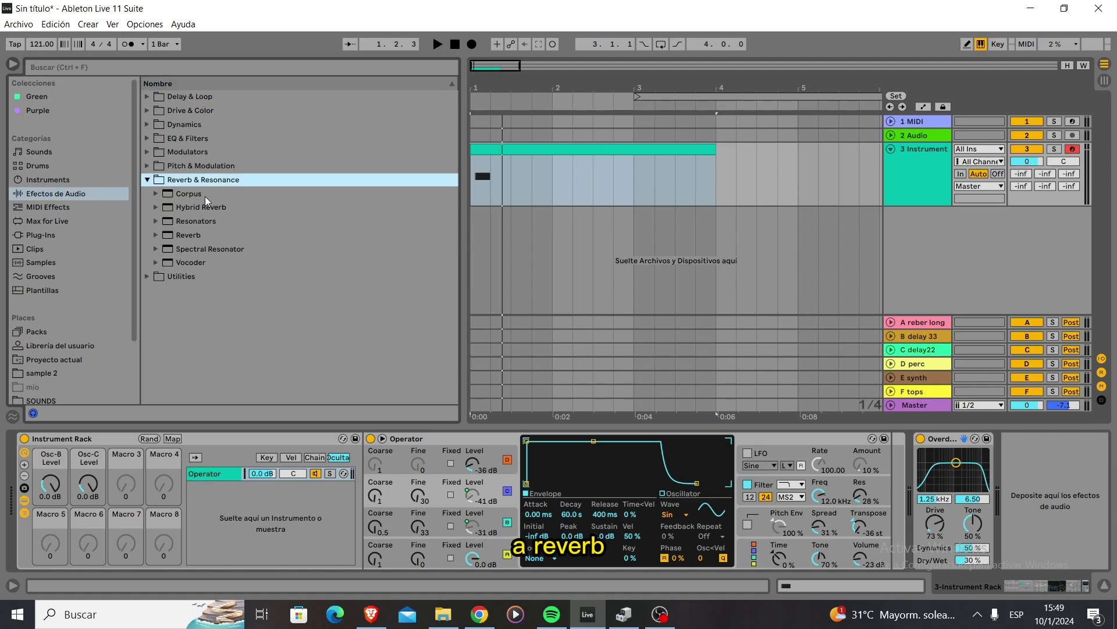
left_click_drag(193, 235, 1045, 476)
left_click(801, 463)
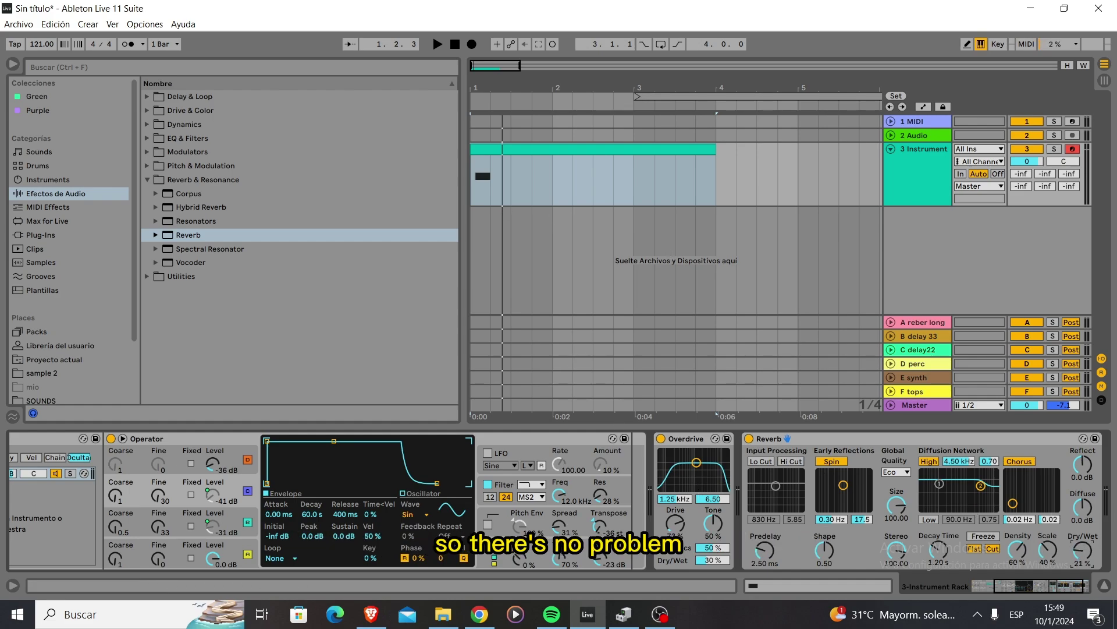
left_click_drag(938, 548, 938, 538)
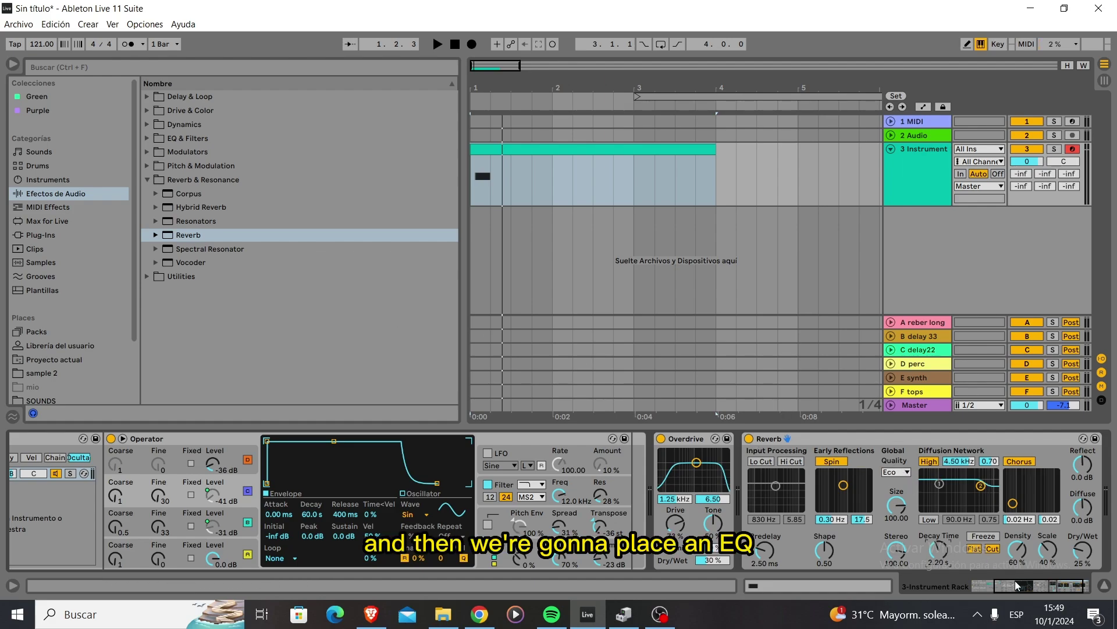
Step: Add EQ Eight after the Reverb with band 1 cutting lows below about 150 Hz
left_click_drag(1015, 581, 1096, 591)
left_click(145, 139)
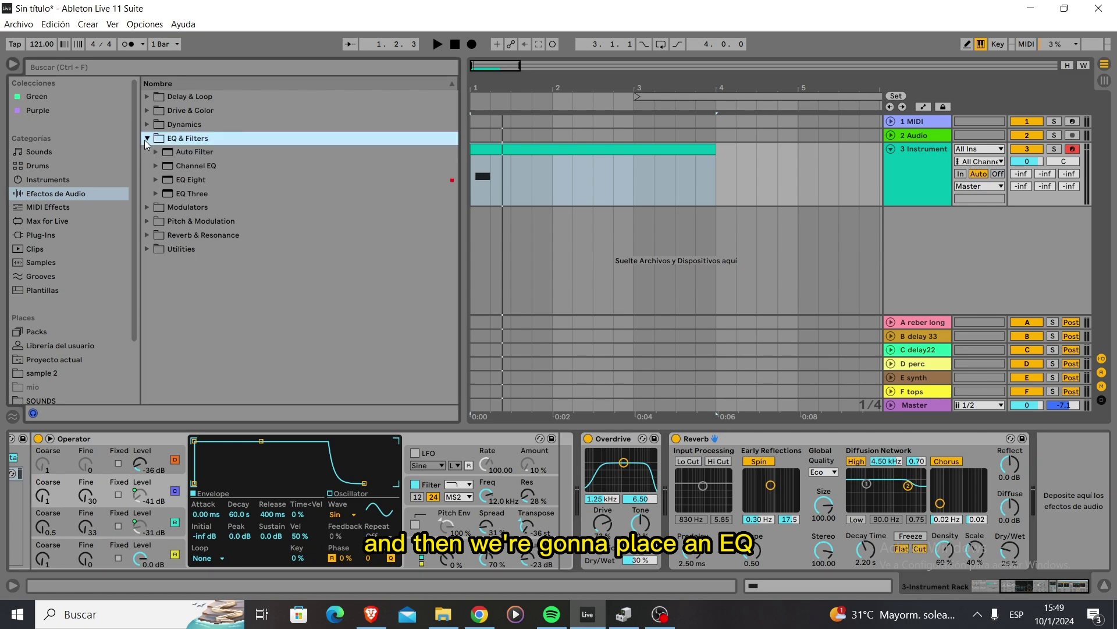
left_click_drag(198, 181, 1054, 477)
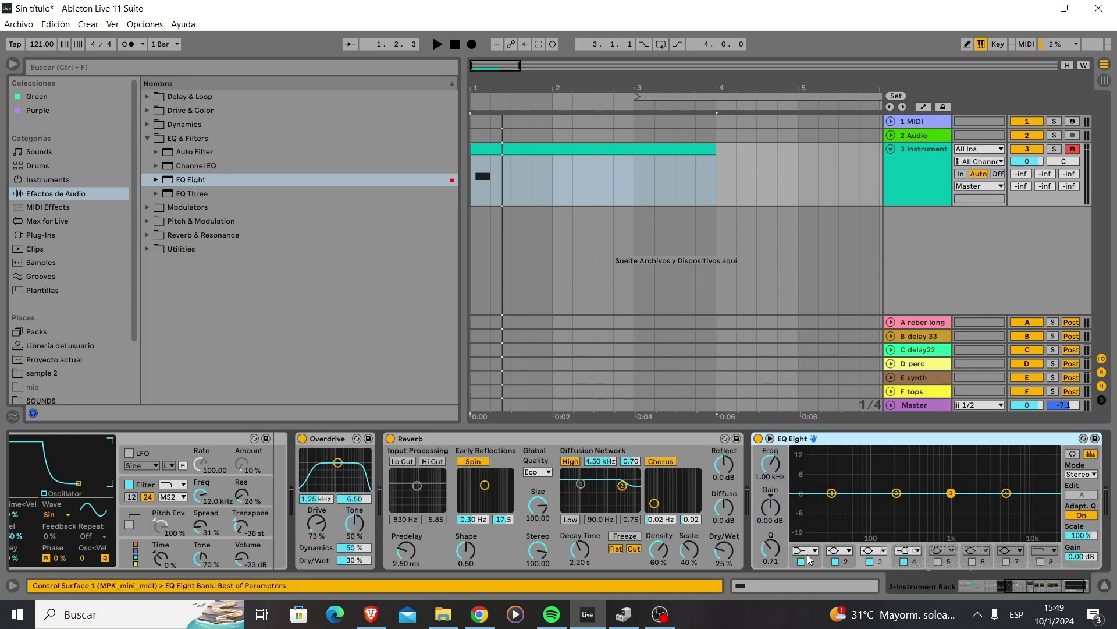
left_click_drag(771, 464, 771, 448)
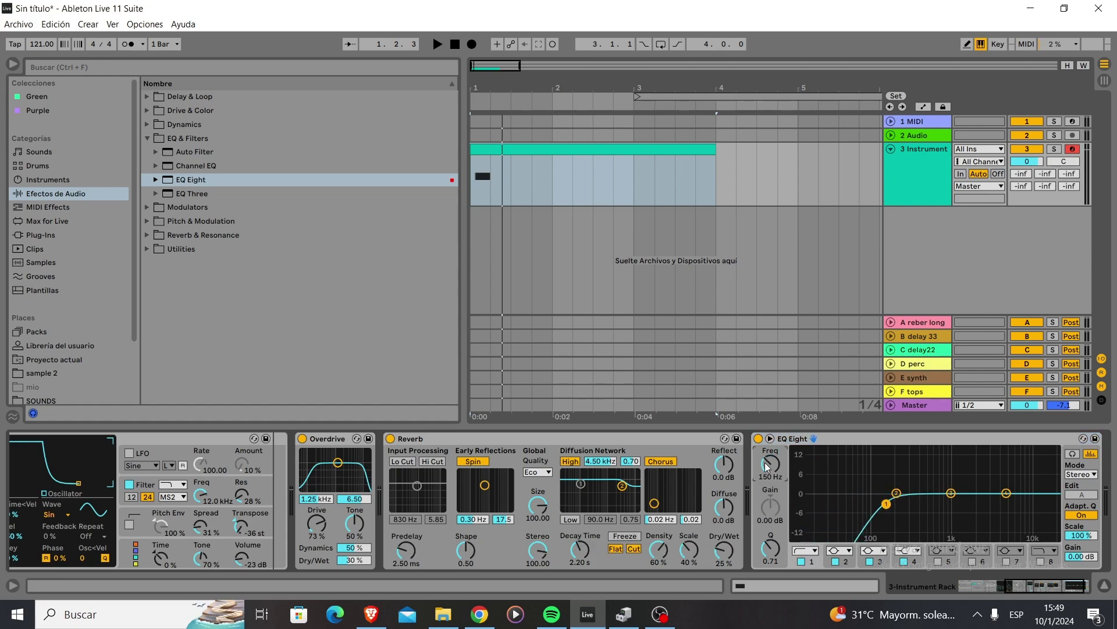
key("space")
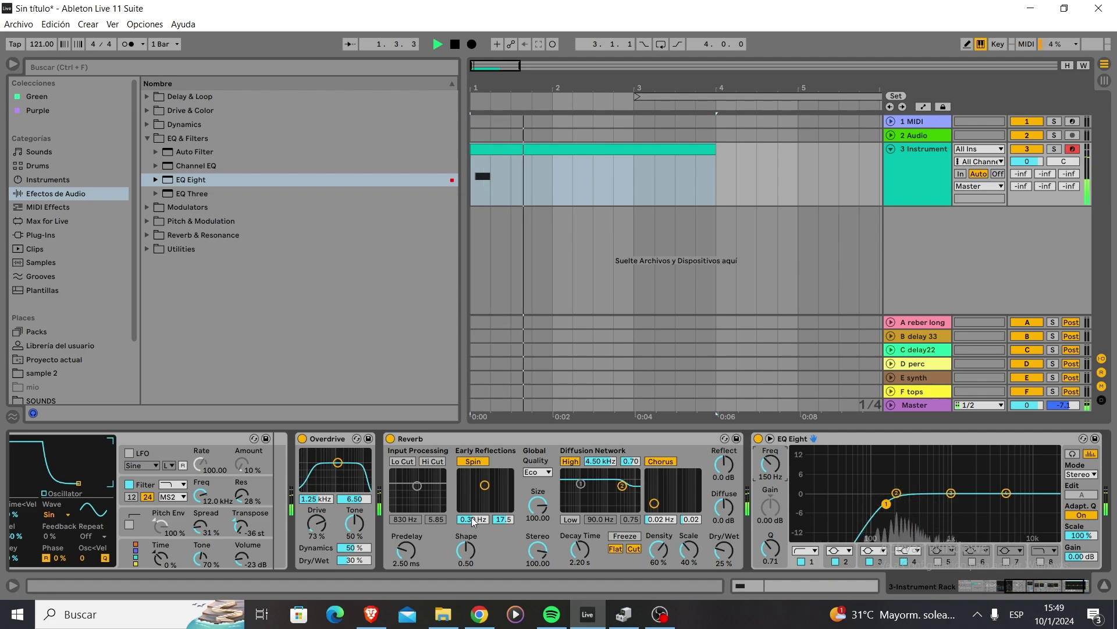
Step: Show the clip's Instrument Rack envelopes and lower Osc-C Level at the note start
double_click(507, 150)
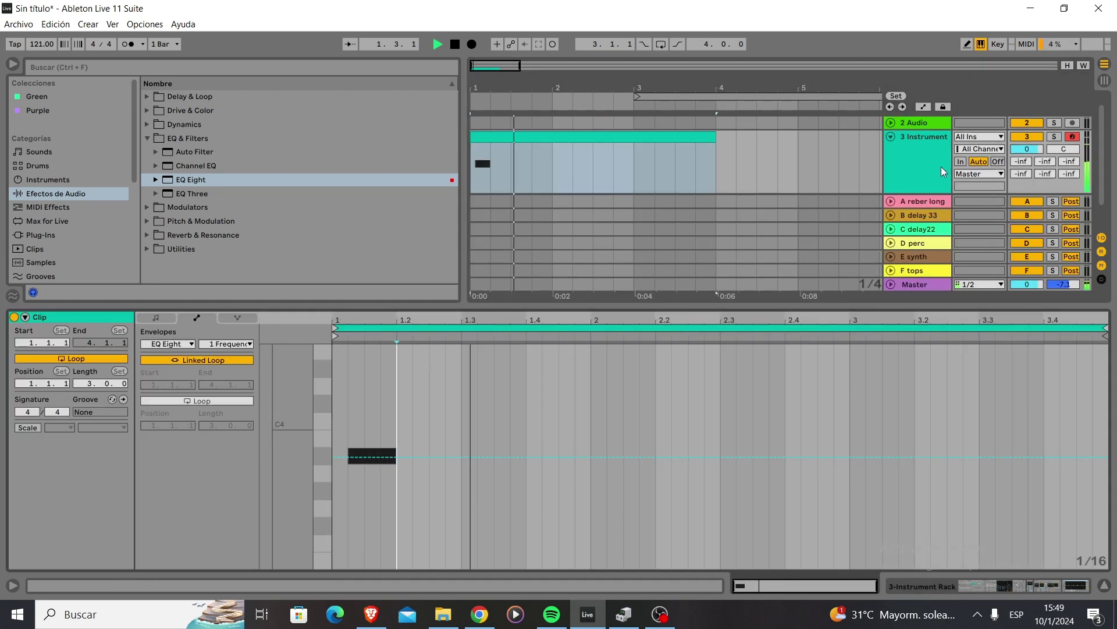
key("shift+Tab")
key("shift+Tab")
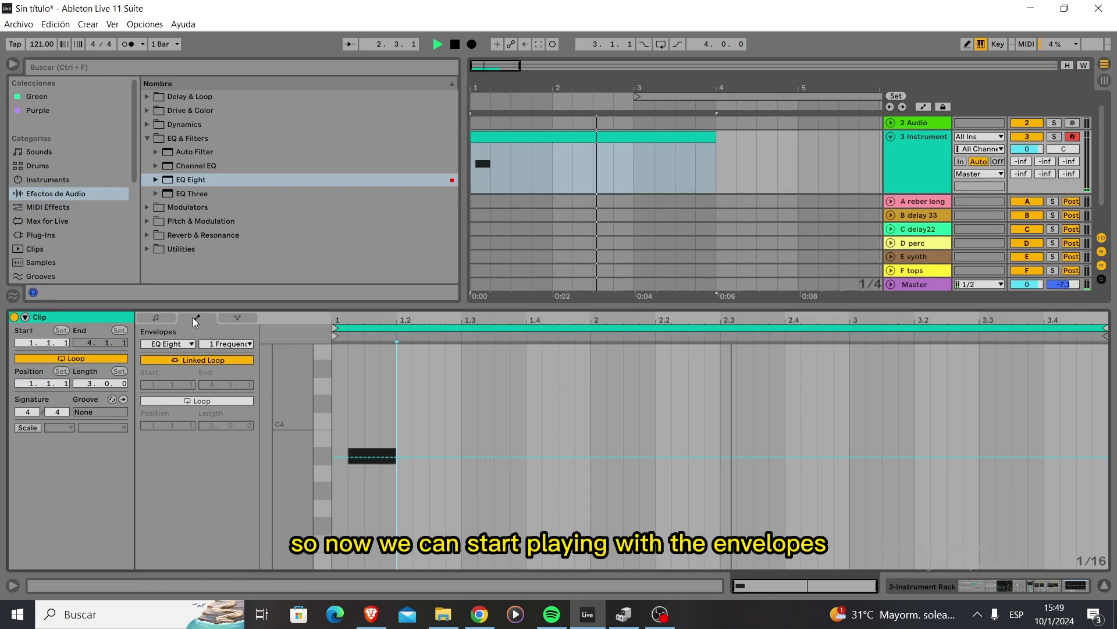
left_click(196, 318)
left_click(168, 344)
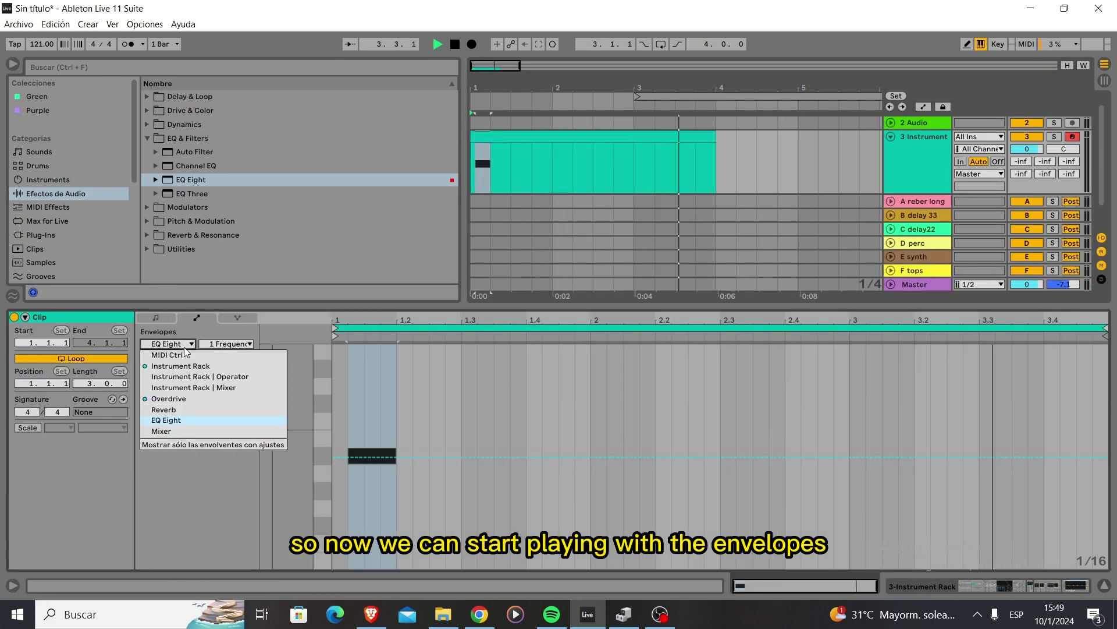
left_click(199, 367)
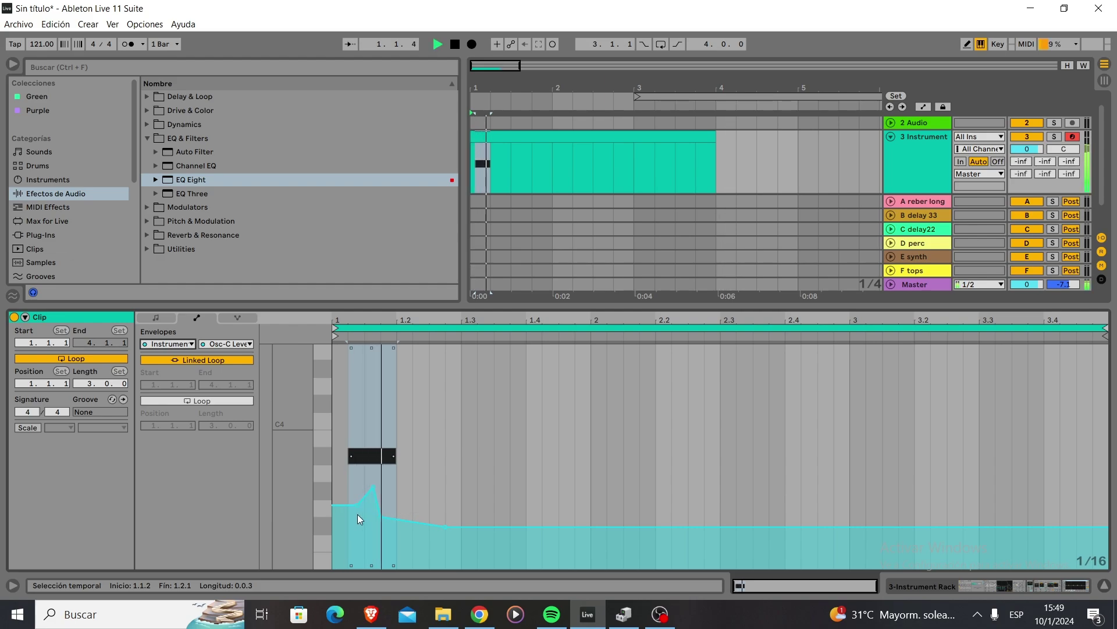
key("space")
left_click_drag(354, 505, 354, 536)
key("space")
Step: Switch to Osc-B Level, trim its peak to about 63%, and add a 38.4% breakpoint on the slope
left_click(227, 344)
left_click(235, 374)
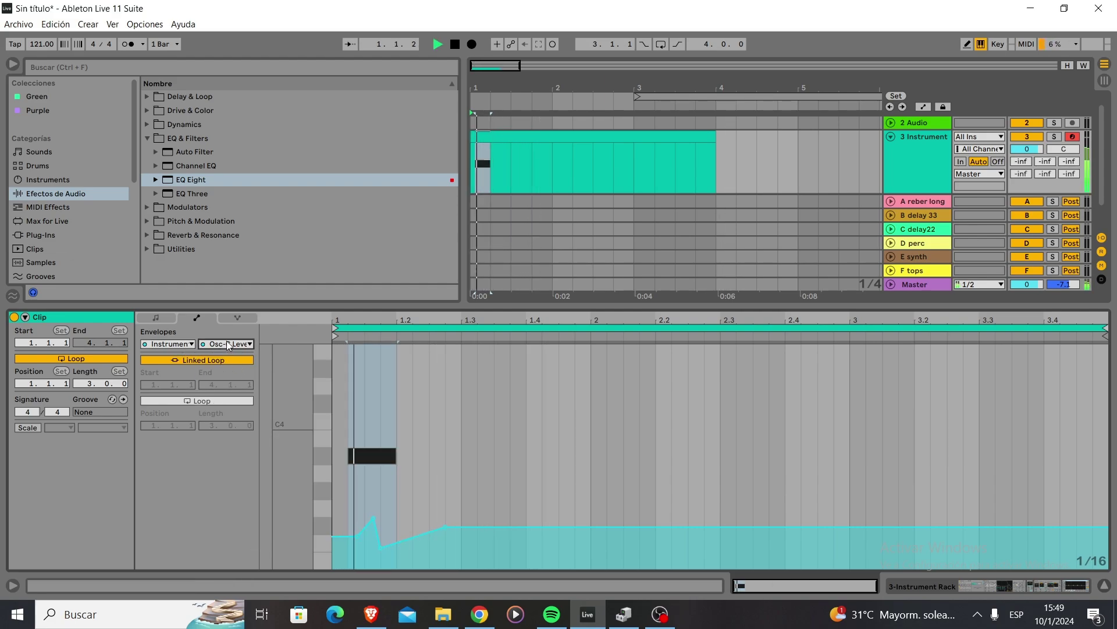
left_click(227, 344)
left_click(234, 366)
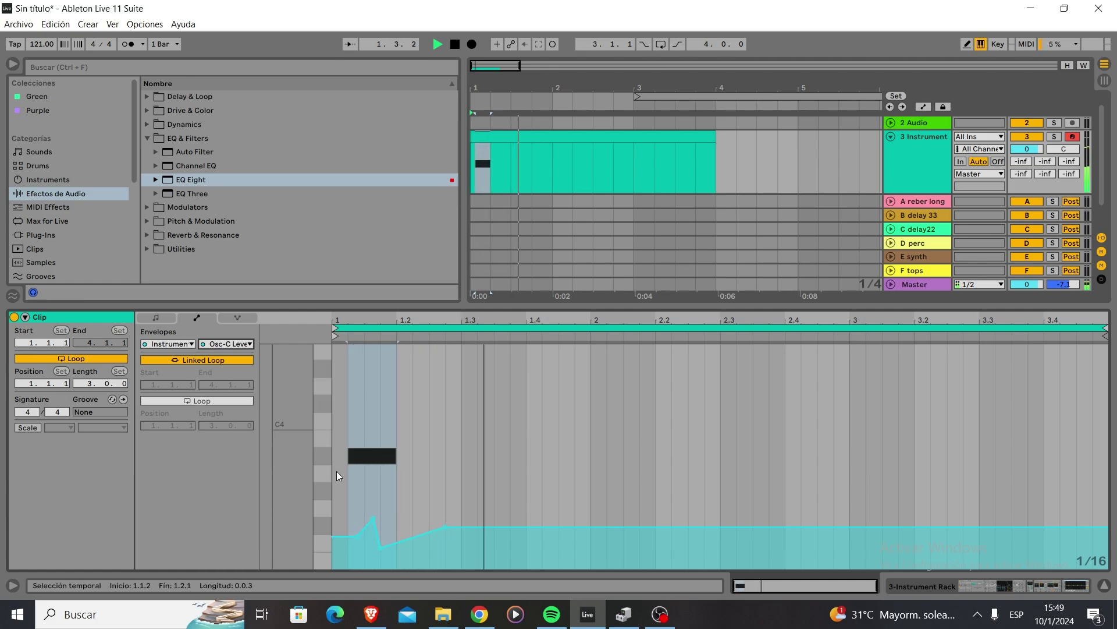
left_click(227, 344)
left_click(233, 364)
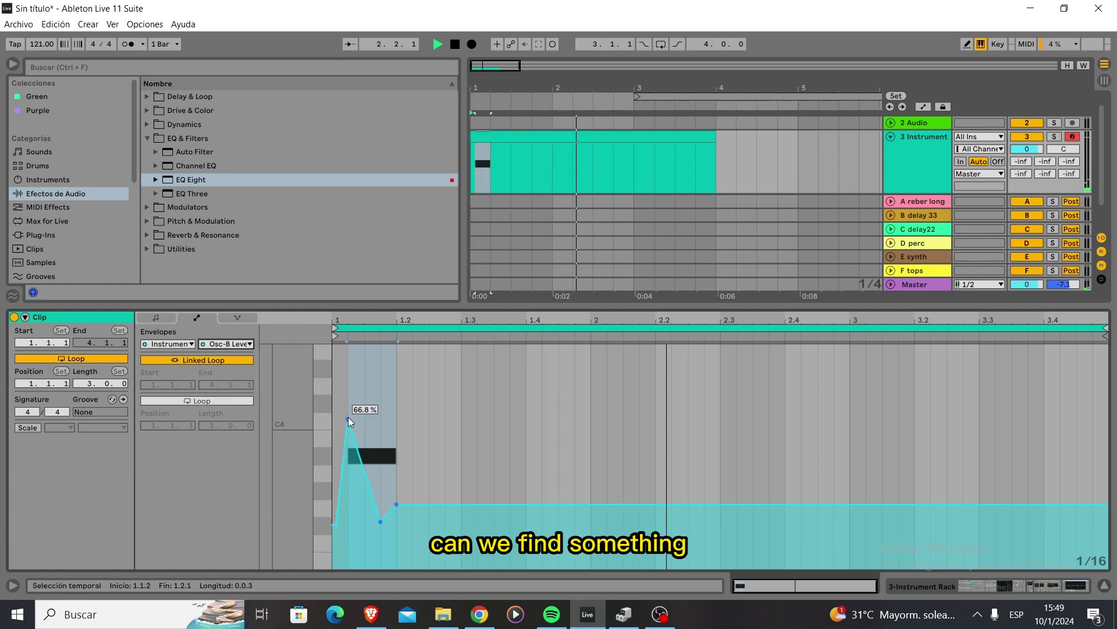
mouse_move(350, 419)
left_mouse_down()
mouse_move(348, 462)
mouse_move(348, 429)
left_mouse_up()
left_click_drag(385, 526, 383, 487)
Step: Select and fold the 3 Instrument track, then bring its devices back into view
left_click(929, 158)
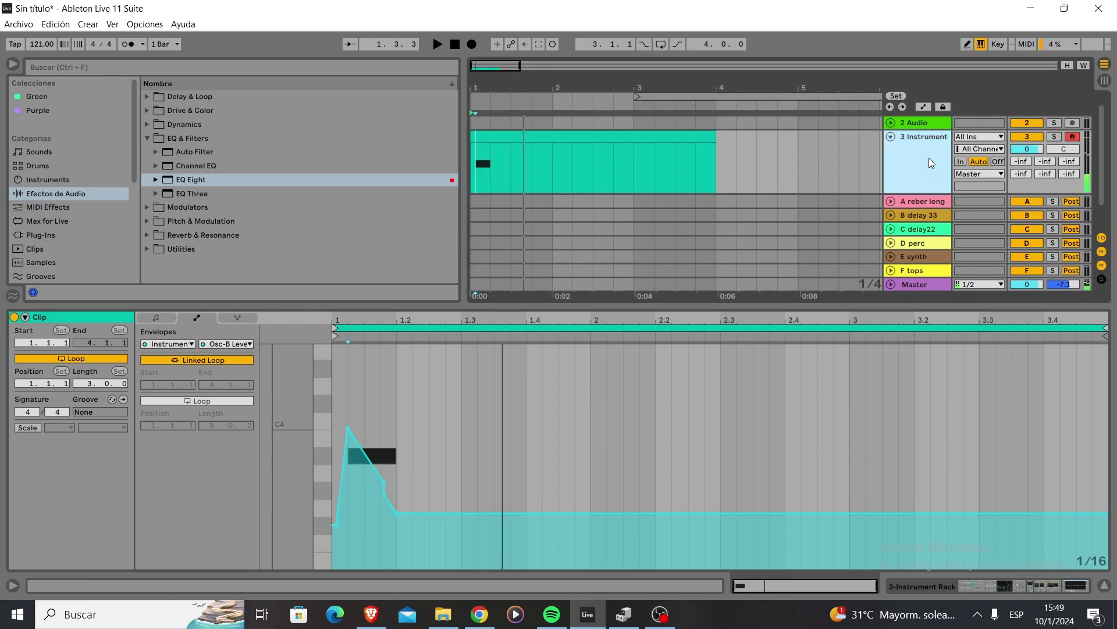
left_click(891, 136)
double_click(908, 146)
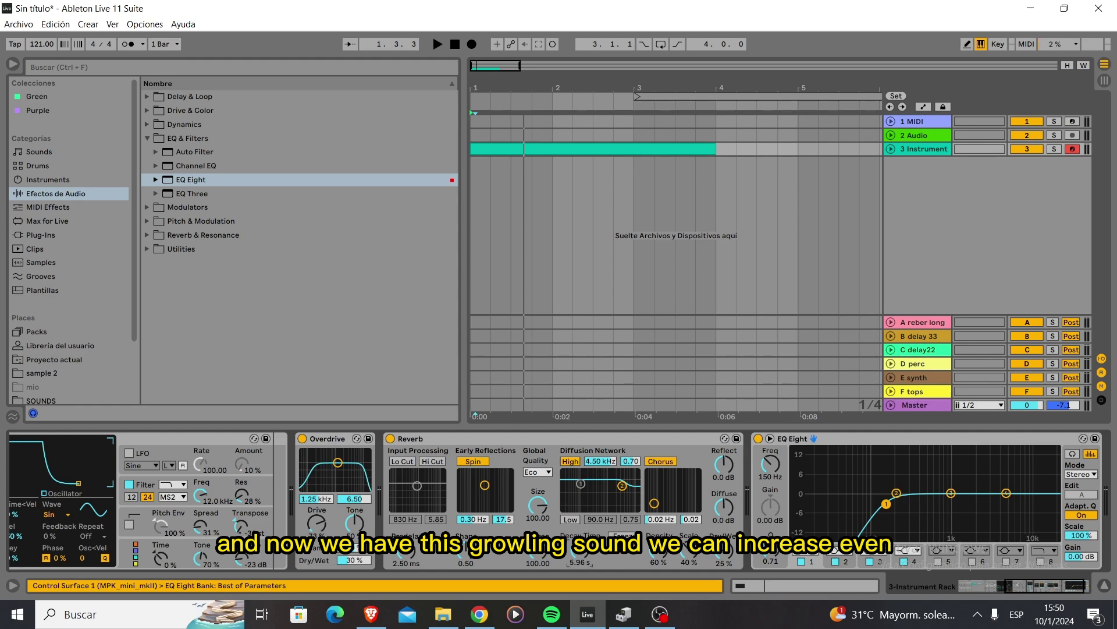
Step: Set Reverb Dry/Wet to 37%, EQ Eight band 1 to the steepest low cut, and Overdrive Drive to 60%
key("space")
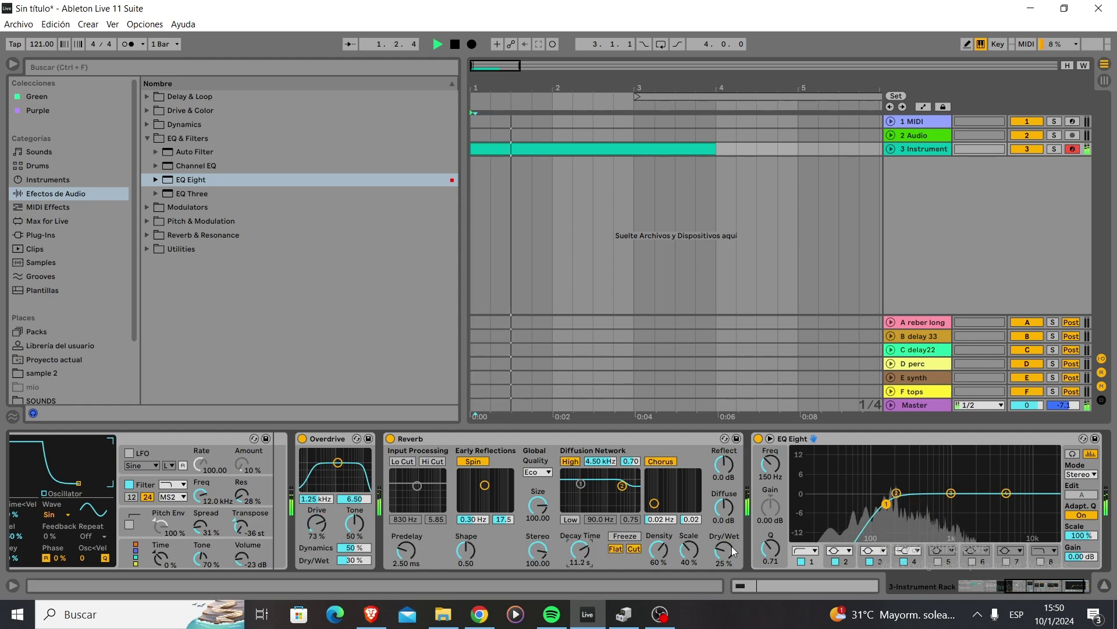
left_click_drag(734, 551, 733, 545)
left_click(802, 553)
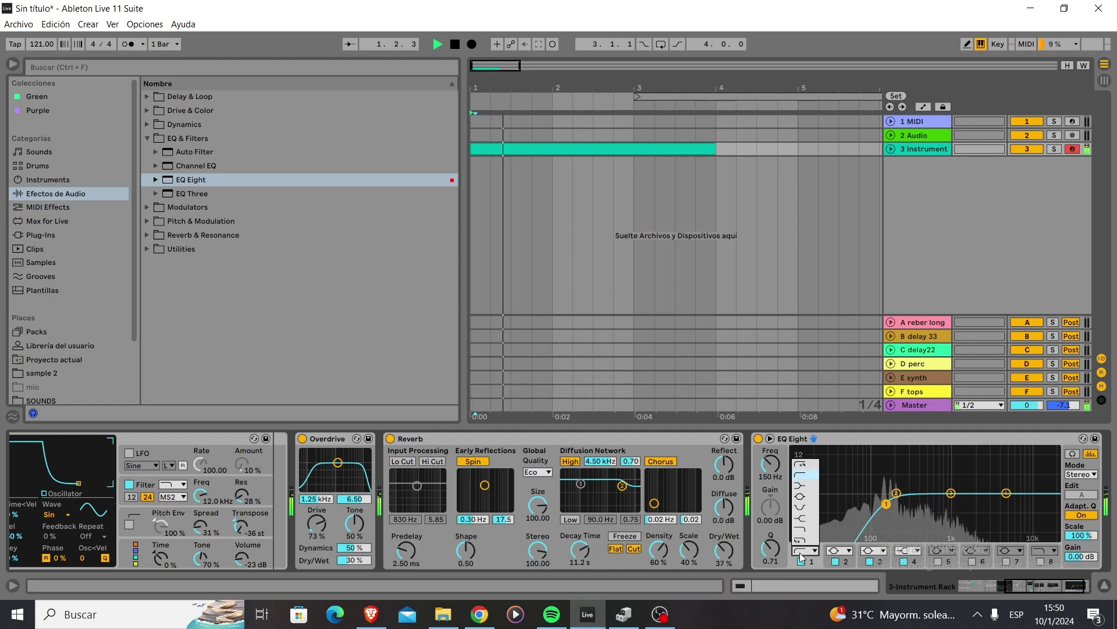
left_click(800, 464)
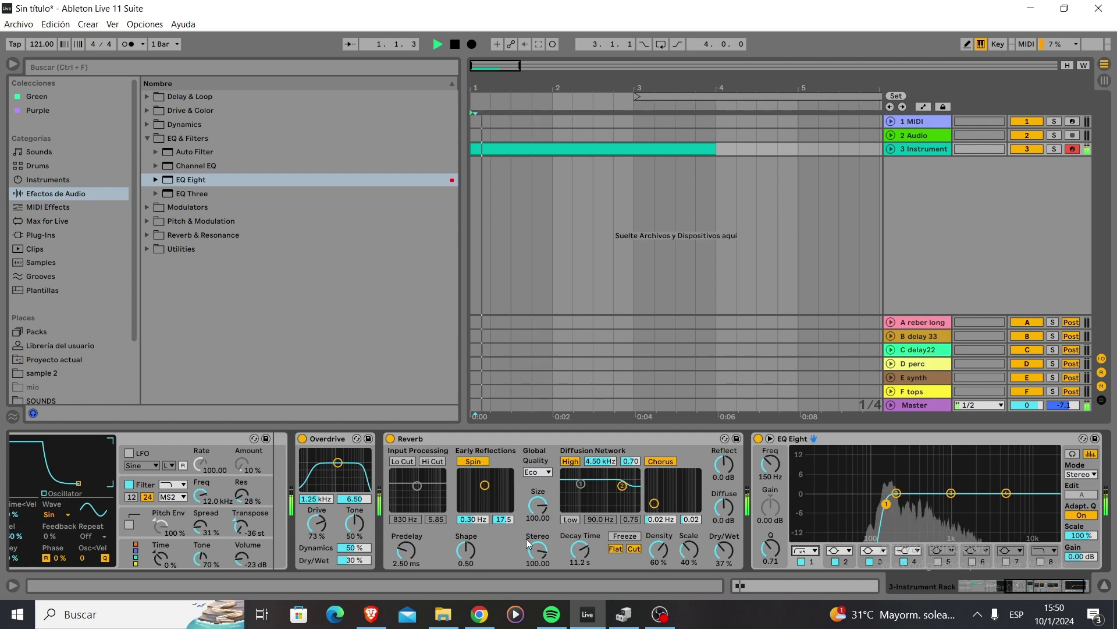
left_click_drag(317, 523, 317, 538)
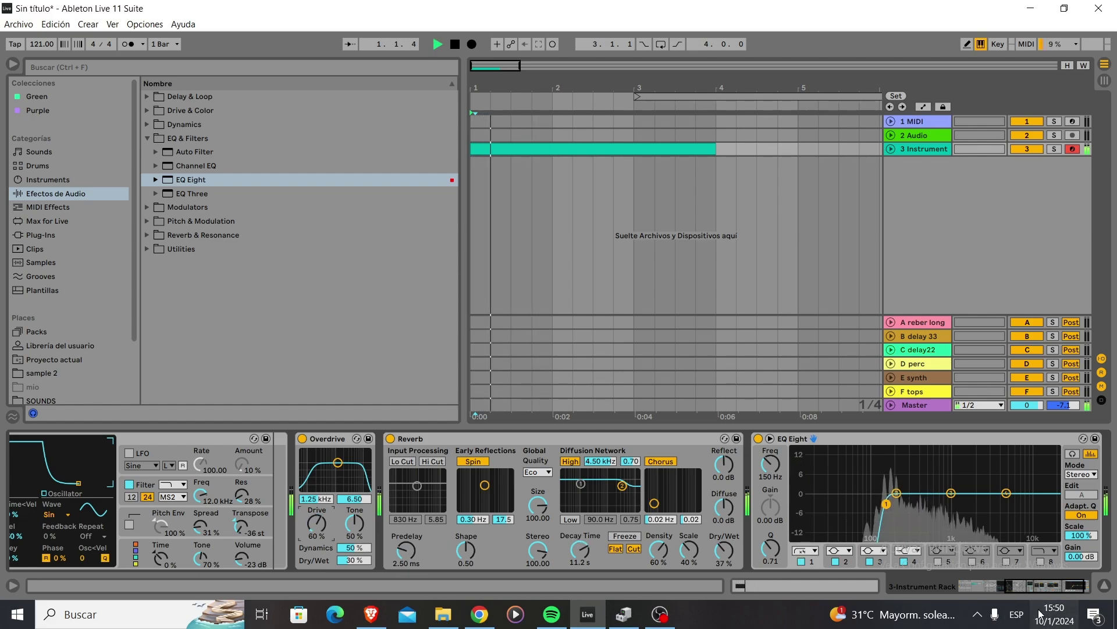
left_click_drag(1038, 584, 984, 589)
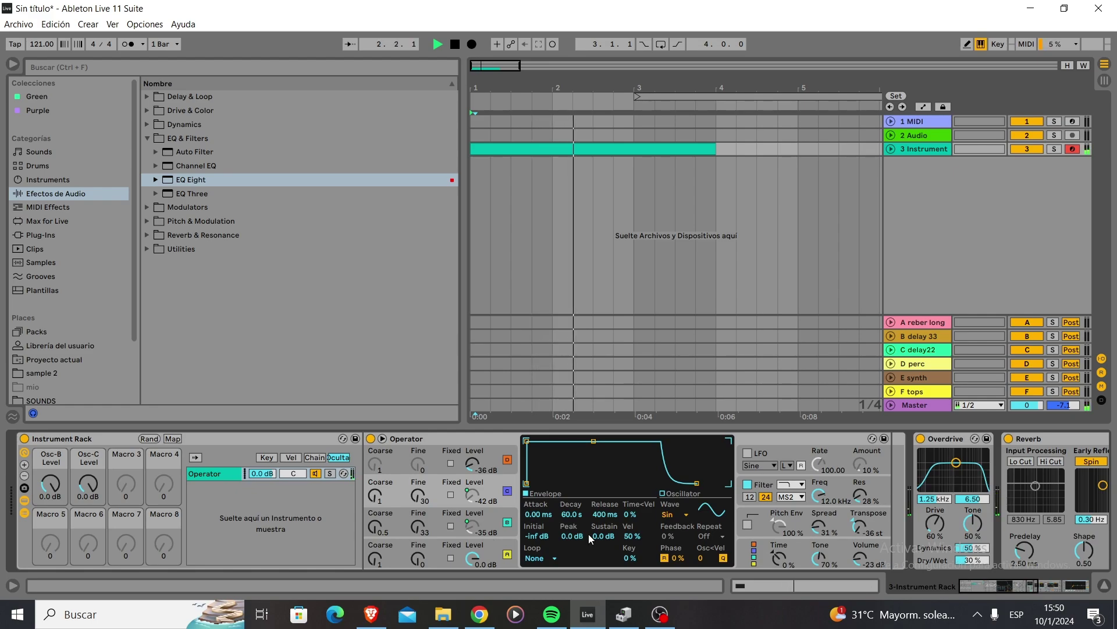